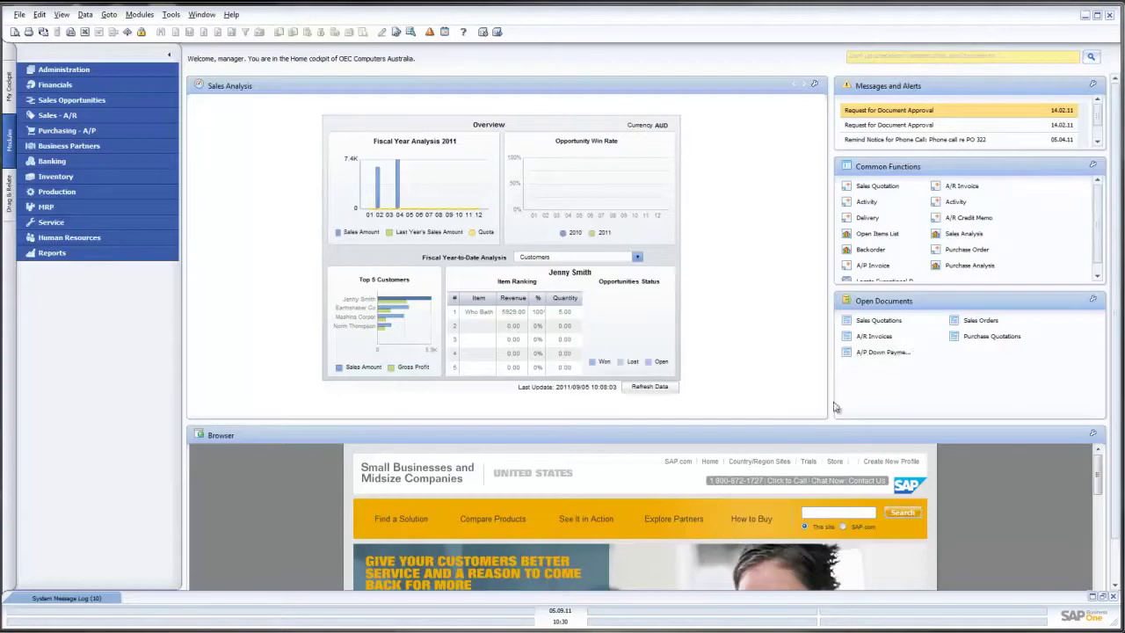
- Start a new purchase quotation in the Purchasing - A/P module for the vendor Lasercom
mouse_move(563, 547)
left_click(104, 132)
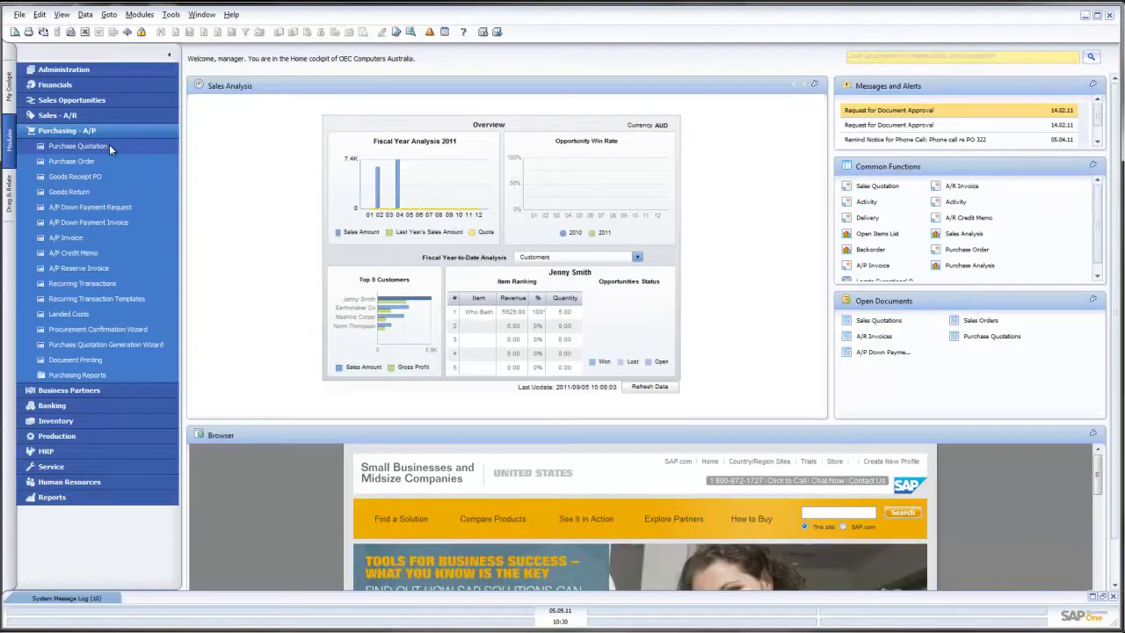
left_click(109, 146)
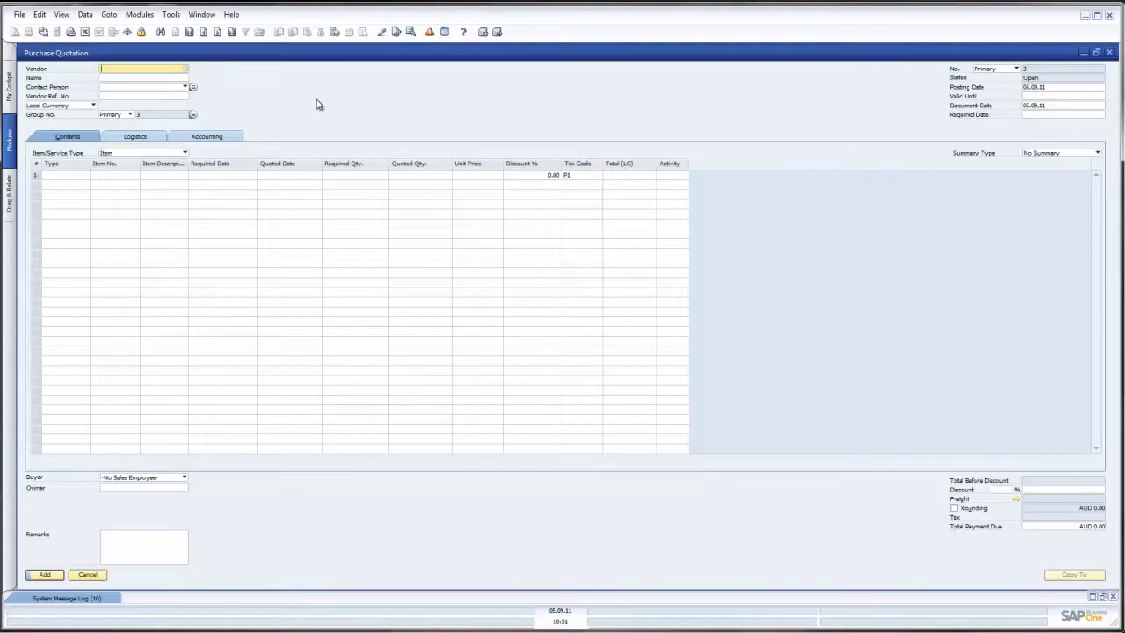
key("Tab")
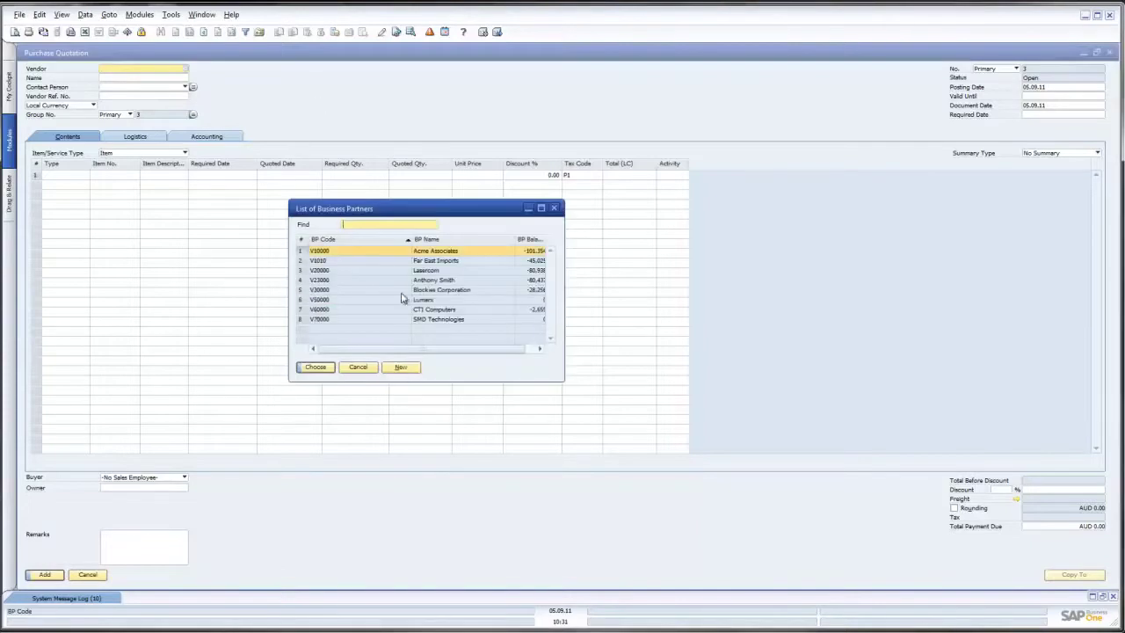
double_click(391, 271)
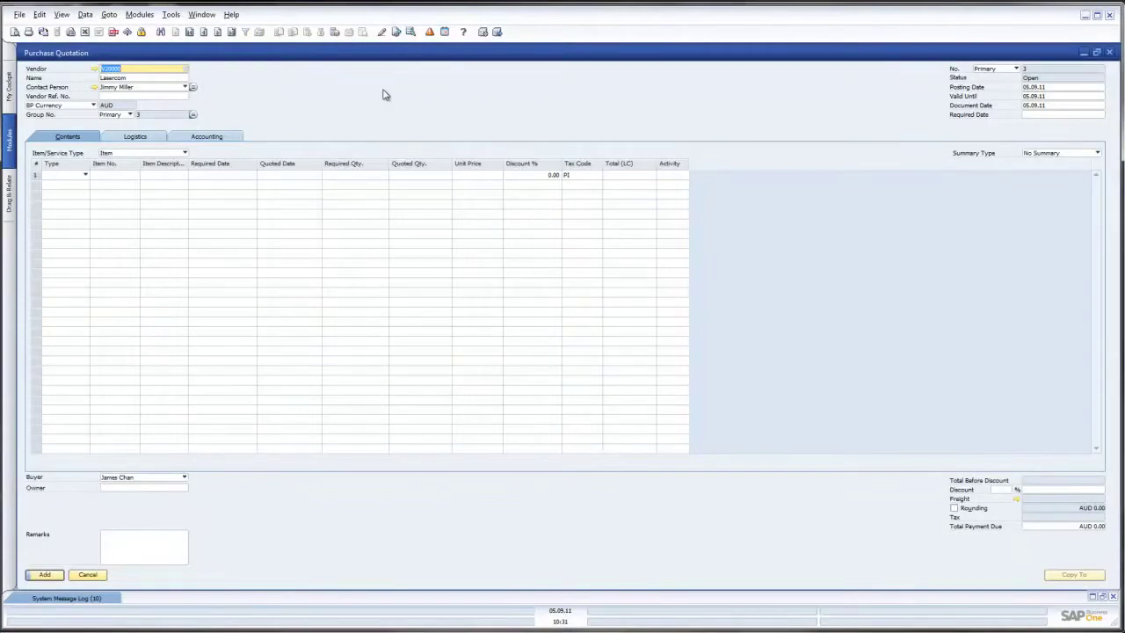
- Add item C00001, Motherboard P4 Turbo, to the first row of the purchase quotation
left_click(119, 177)
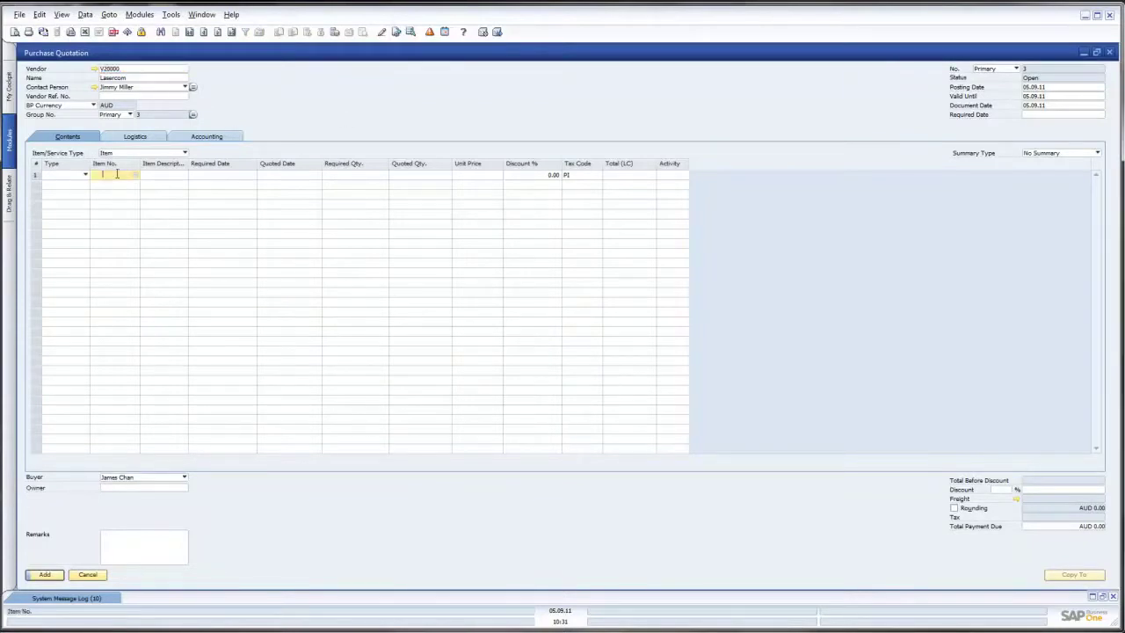
key("Tab")
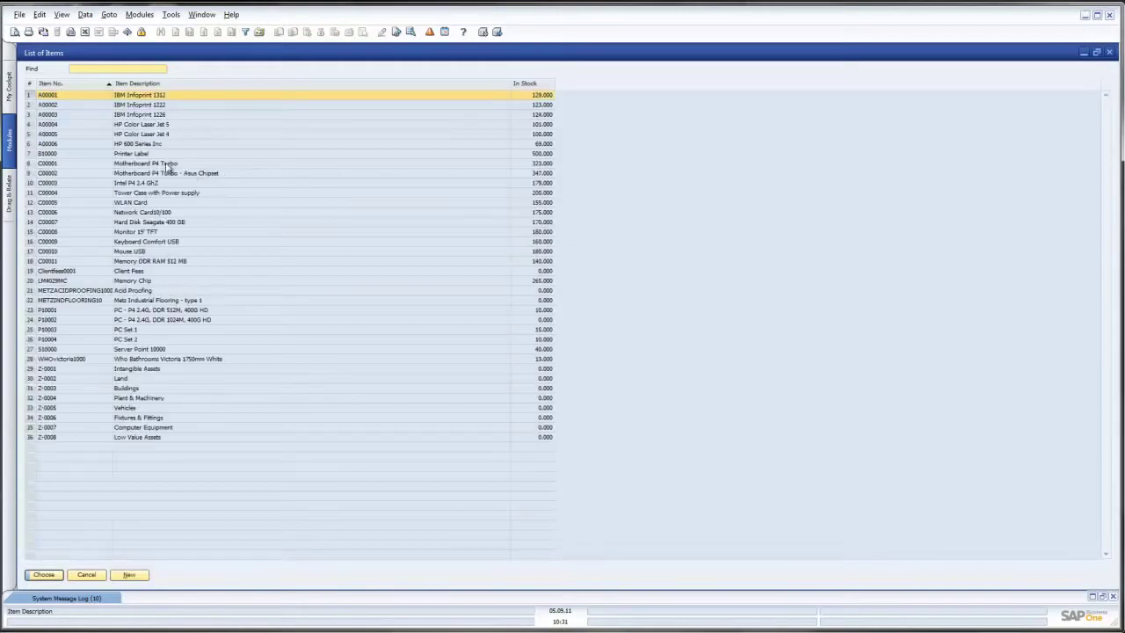
left_click(168, 164)
double_click(169, 168)
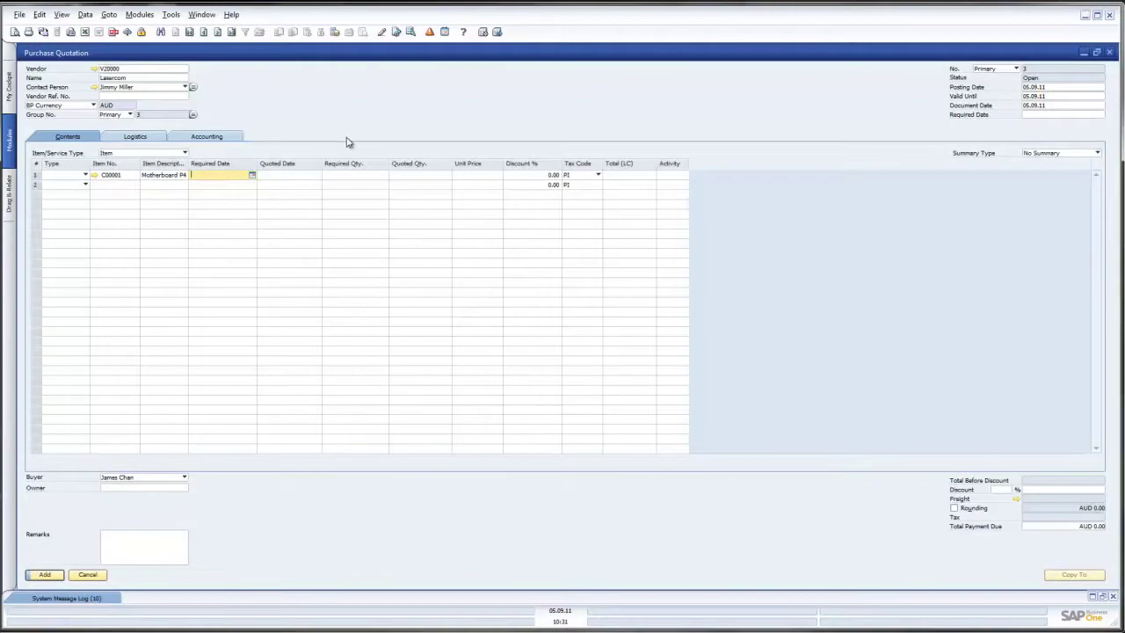
- Set the motherboard row's required date to 12.09.11 and its required quantity to 100
left_click(252, 175)
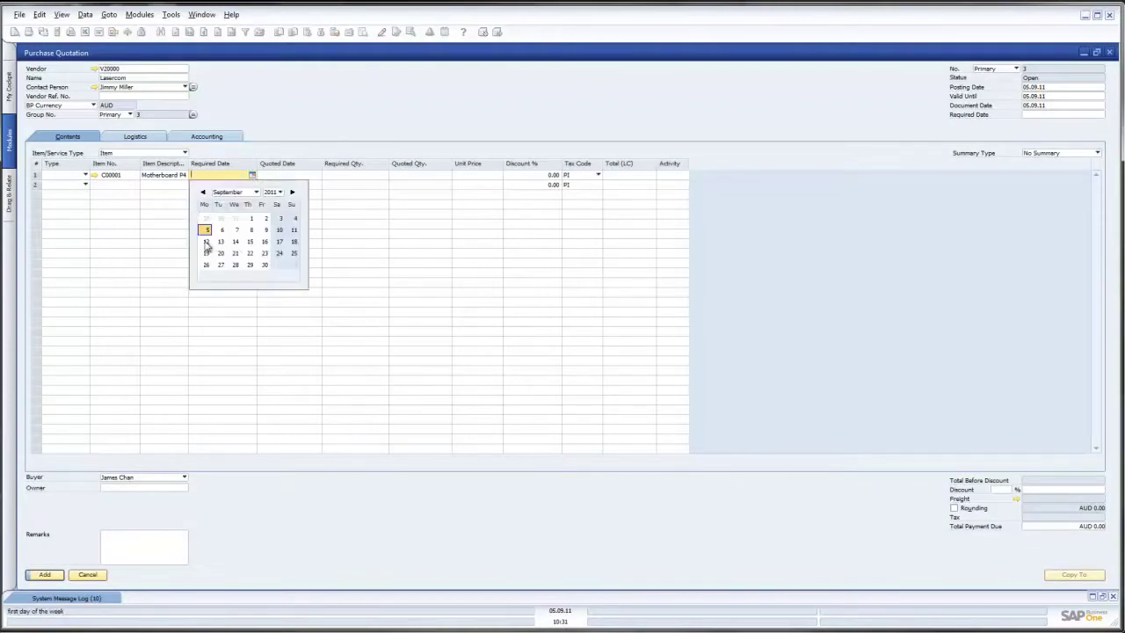
left_click(206, 242)
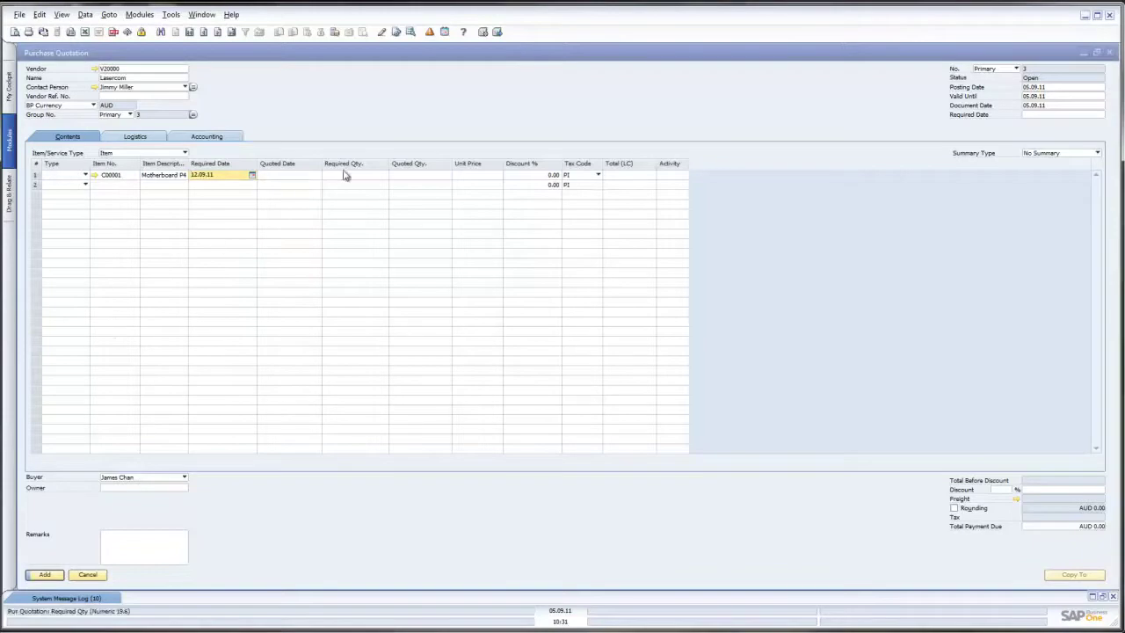
left_click(344, 174)
type("1000")
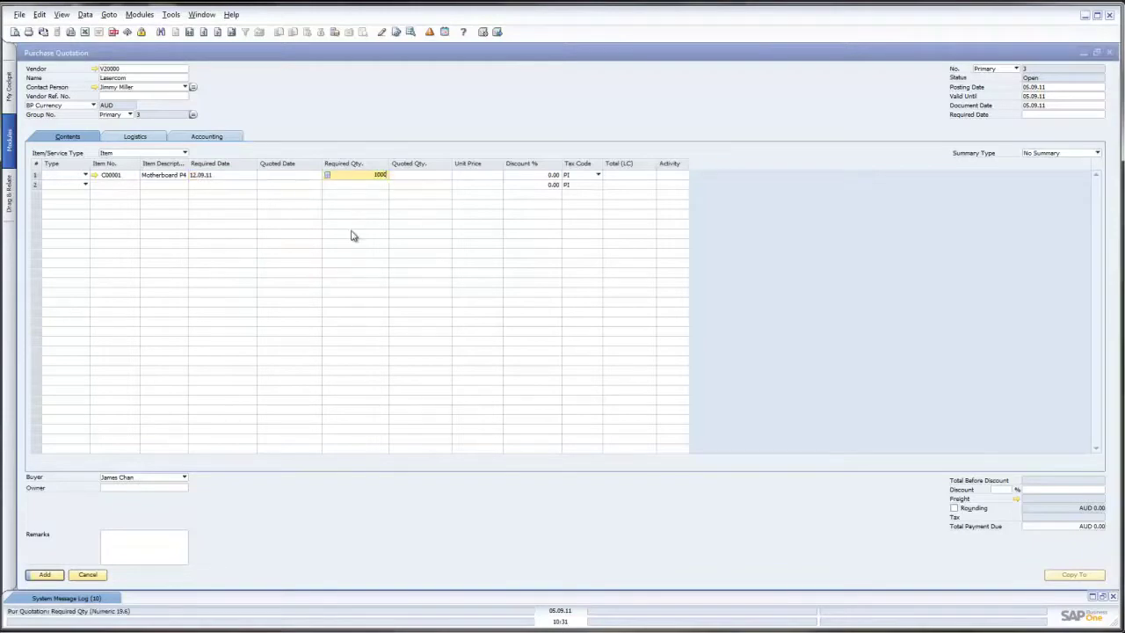
key("BackSpace")
key("Tab")
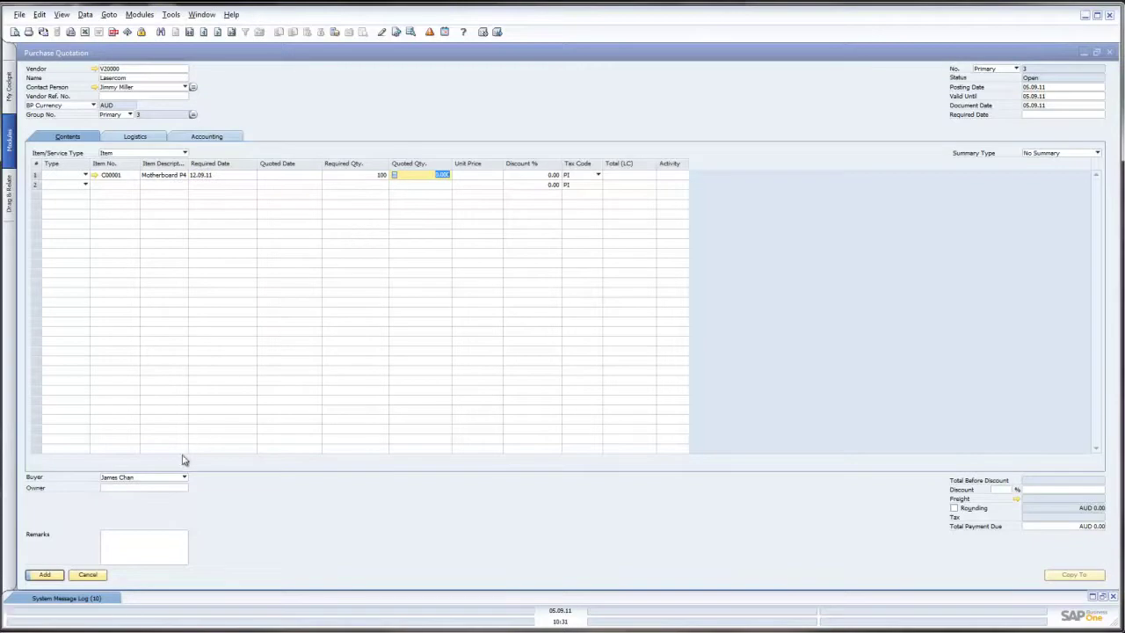
- Insert a text row reading "Please deliver to Sydney." below the motherboard item, and discard the quotation without adding it
left_click(70, 186)
left_click(76, 204)
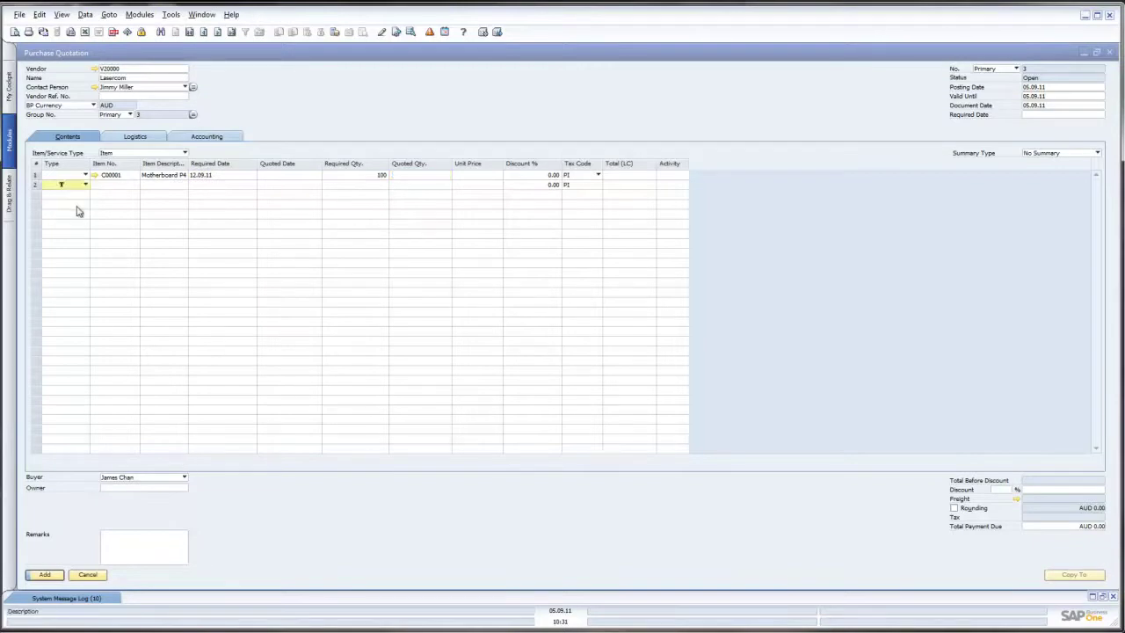
type("Plea")
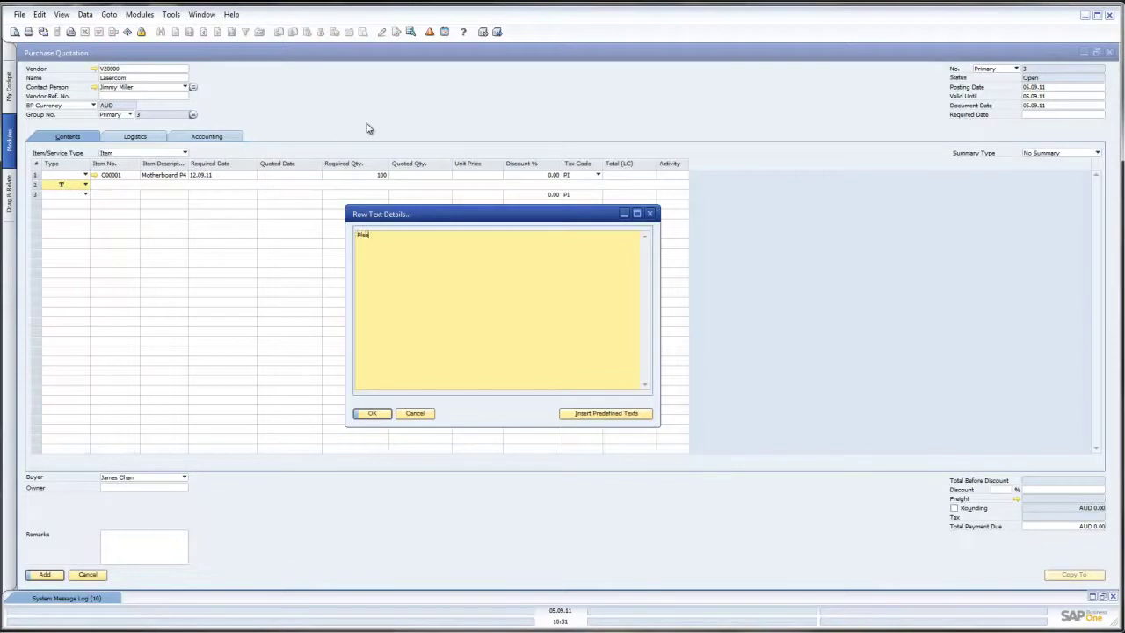
type("se deliver to Sydney.")
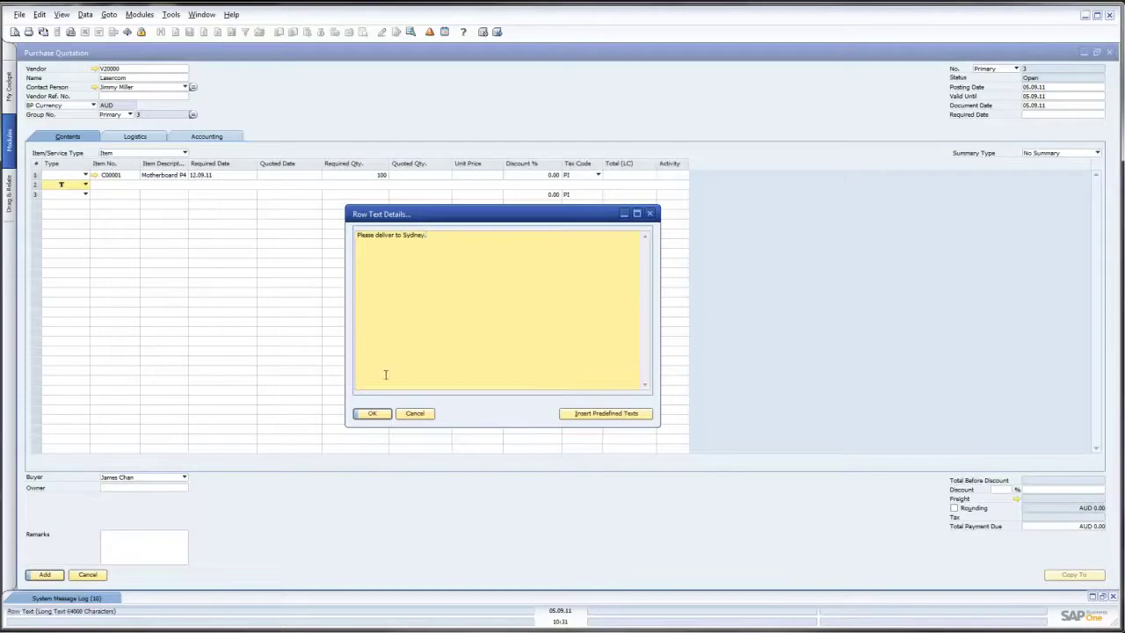
left_click(372, 414)
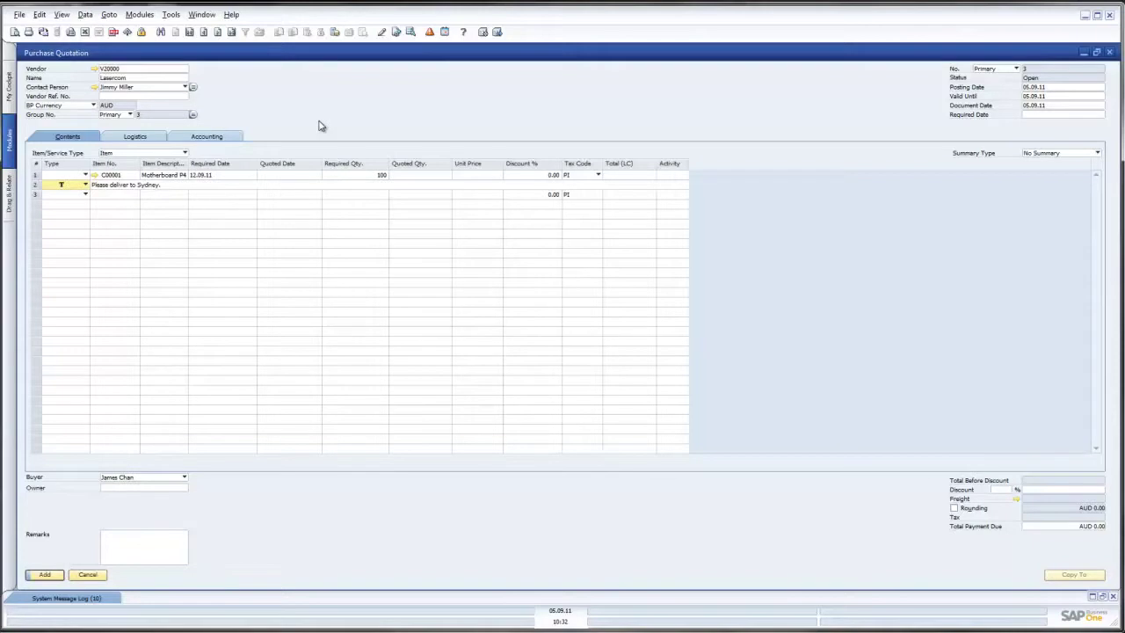
left_click(88, 575)
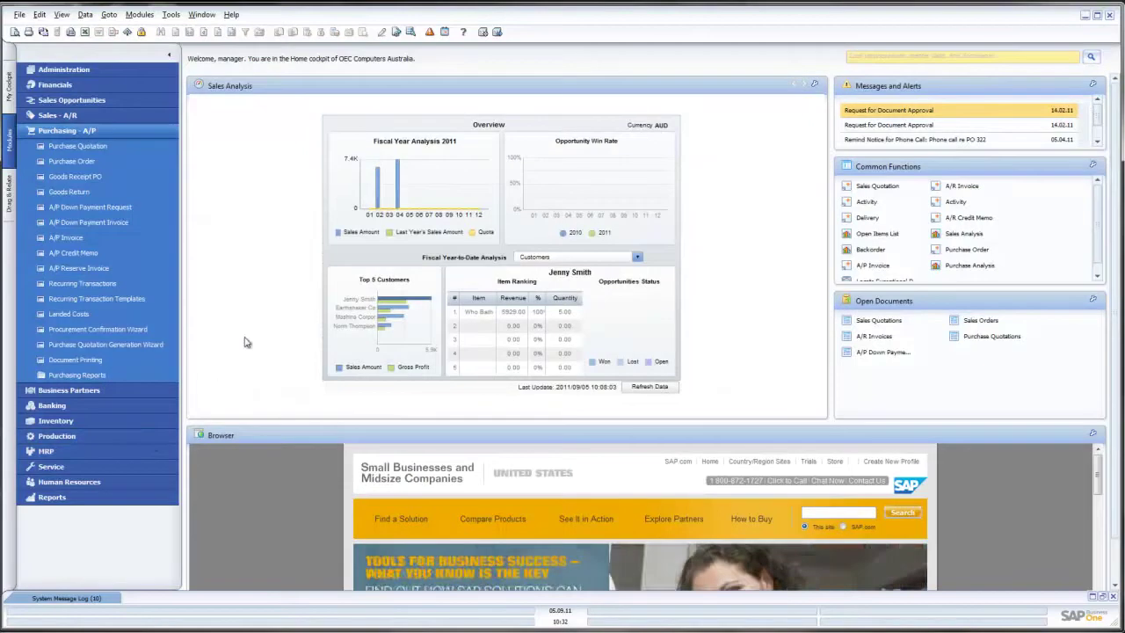
- Review the most recent saved purchase quotation, including its item and text rows, and close it
left_click(110, 145)
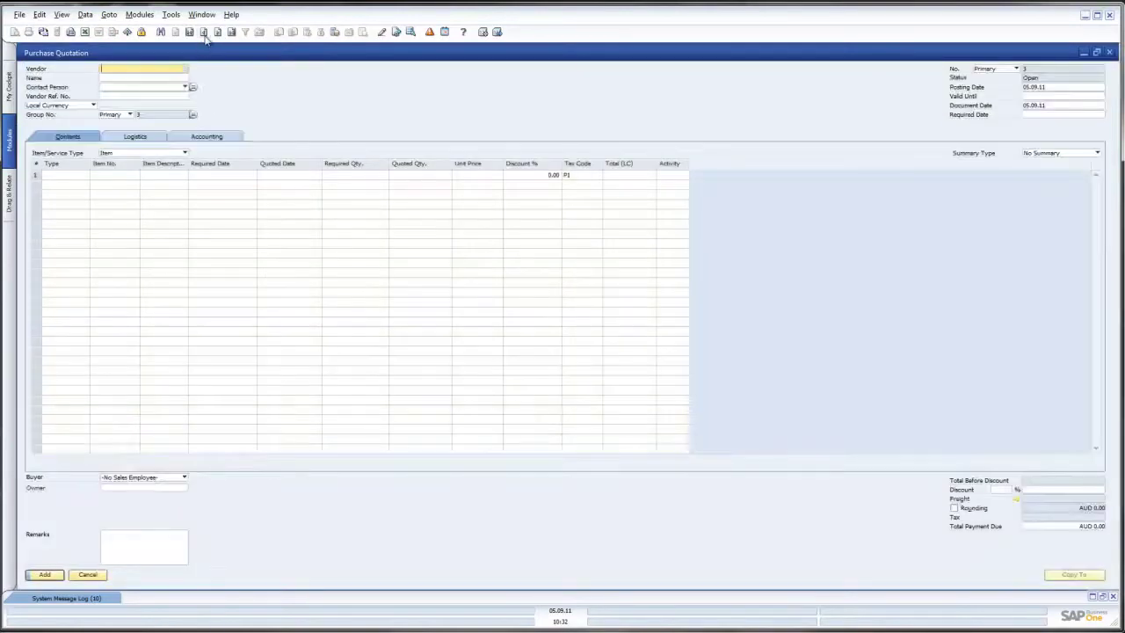
key("ctrl+Page_Up")
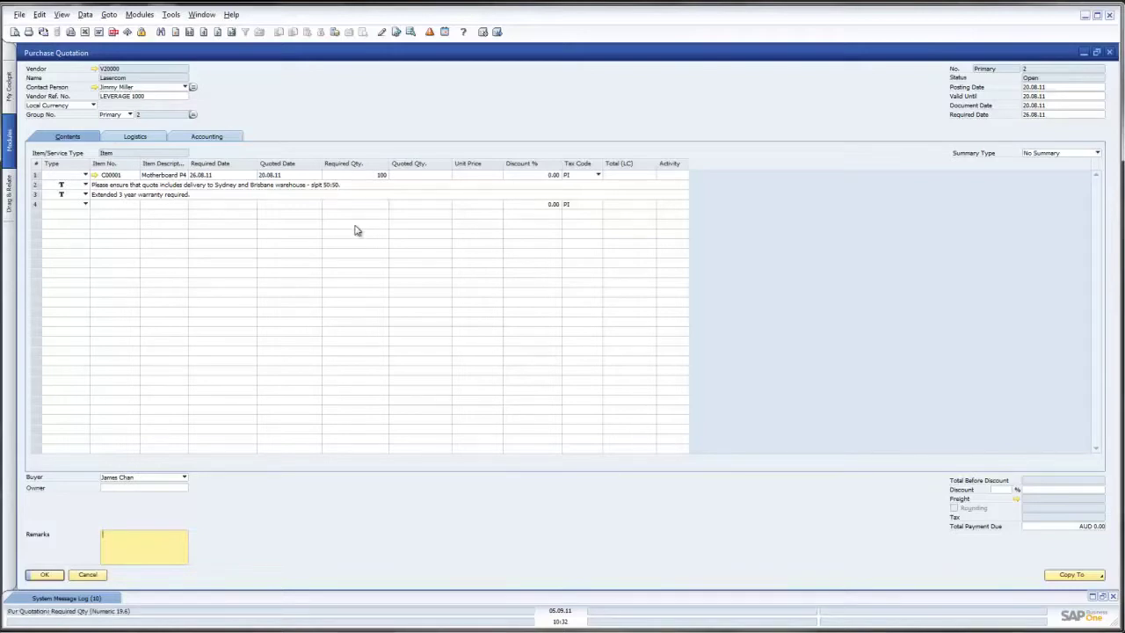
left_click(85, 576)
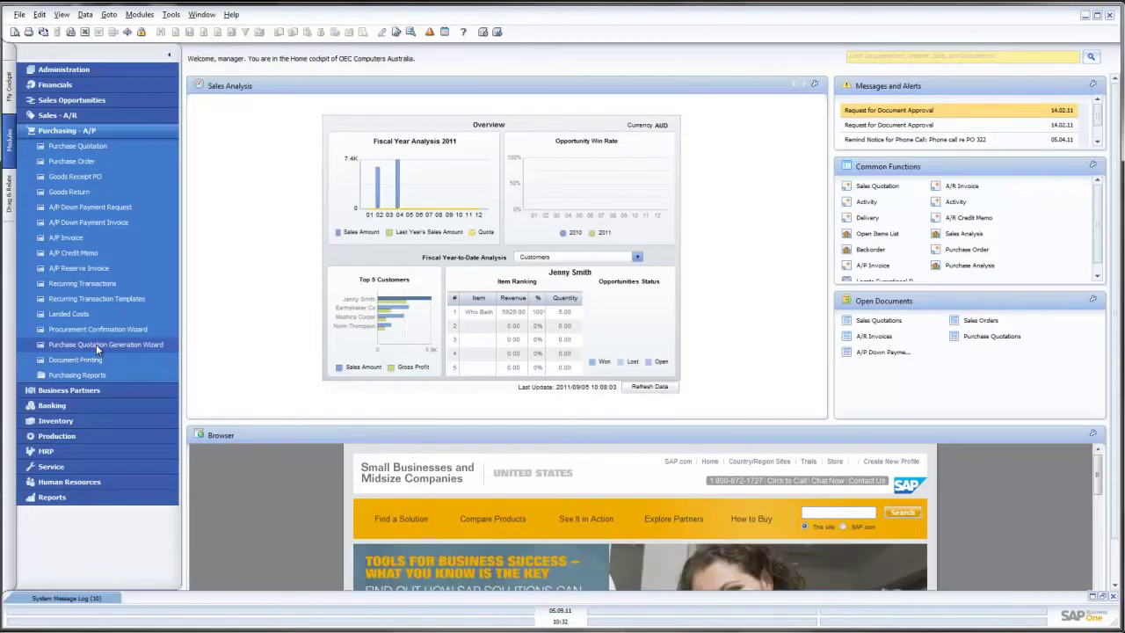
- Start the Purchase Quotation Generation Wizard with a new parameter set named "Leverage" and described as "Leverage Tech", and continue to item selection
left_click(97, 346)
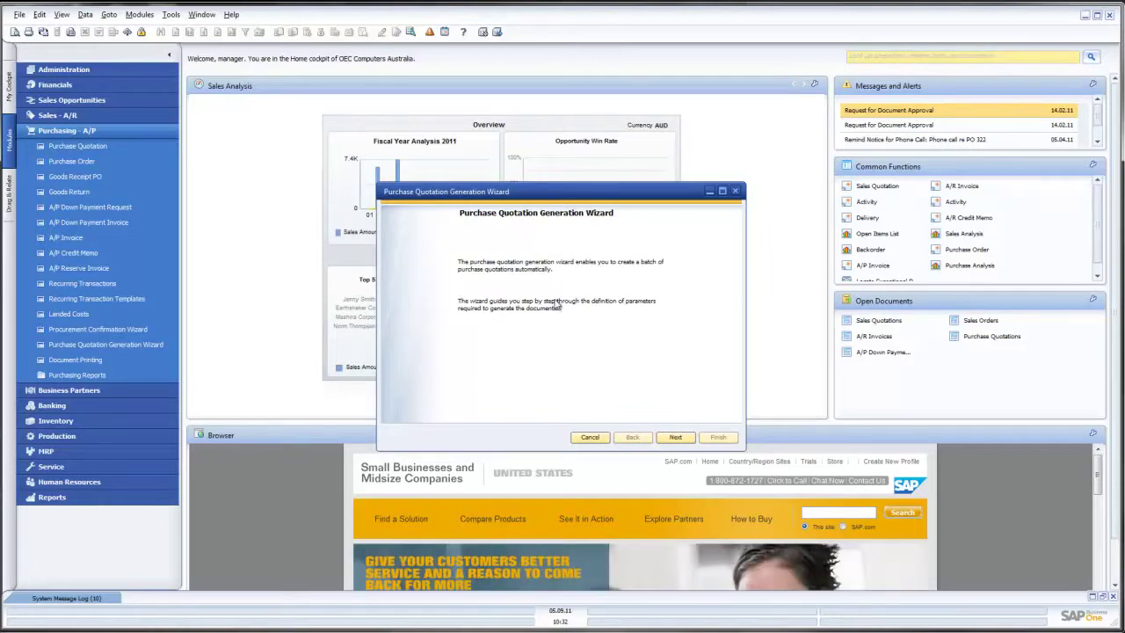
left_click(675, 437)
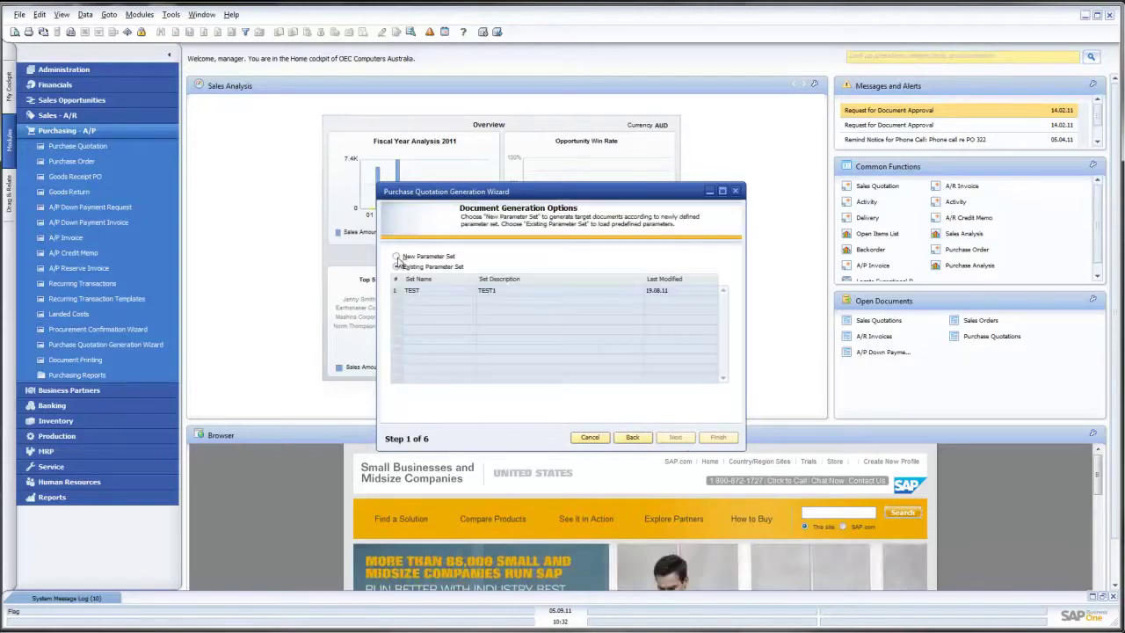
left_click(396, 255)
left_click(485, 303)
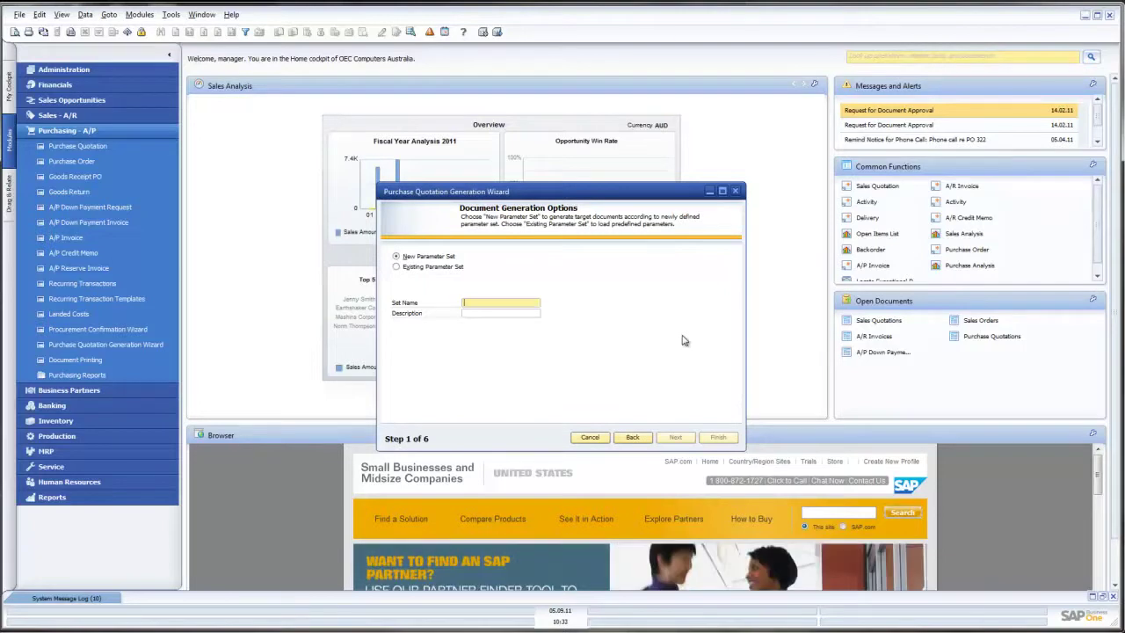
type("Leverage")
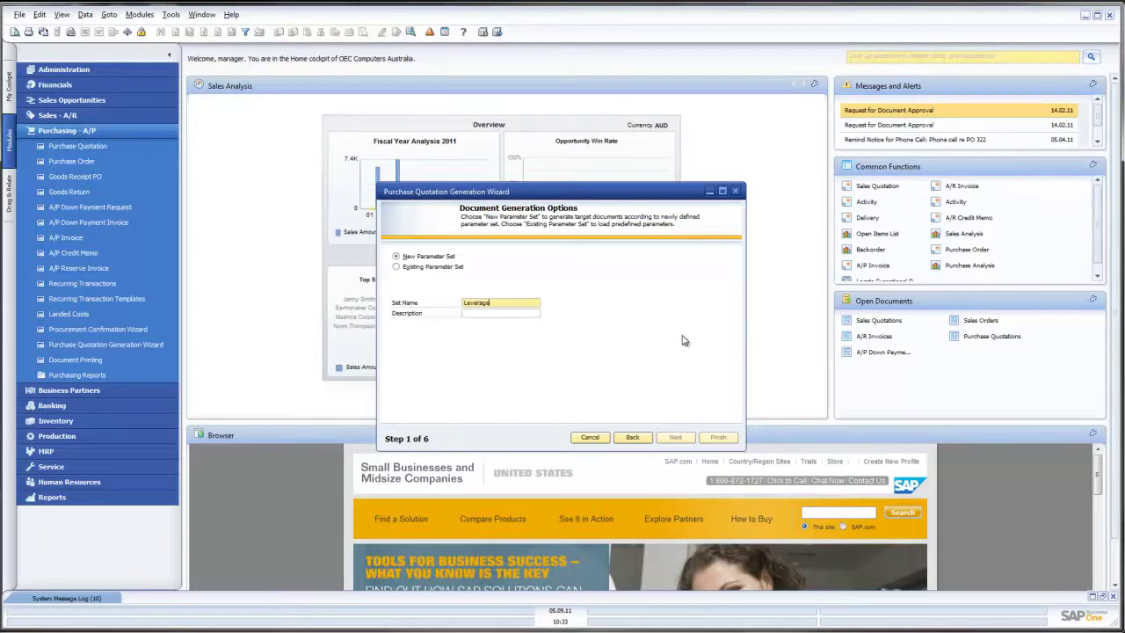
key("Tab")
type("Leverage Tech")
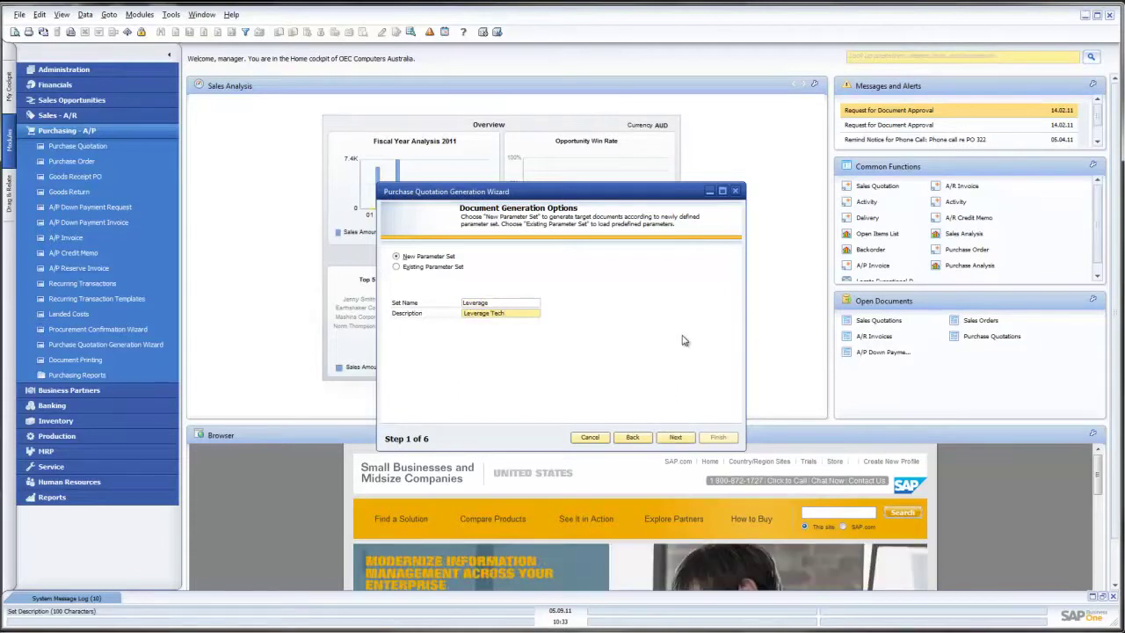
left_click(675, 437)
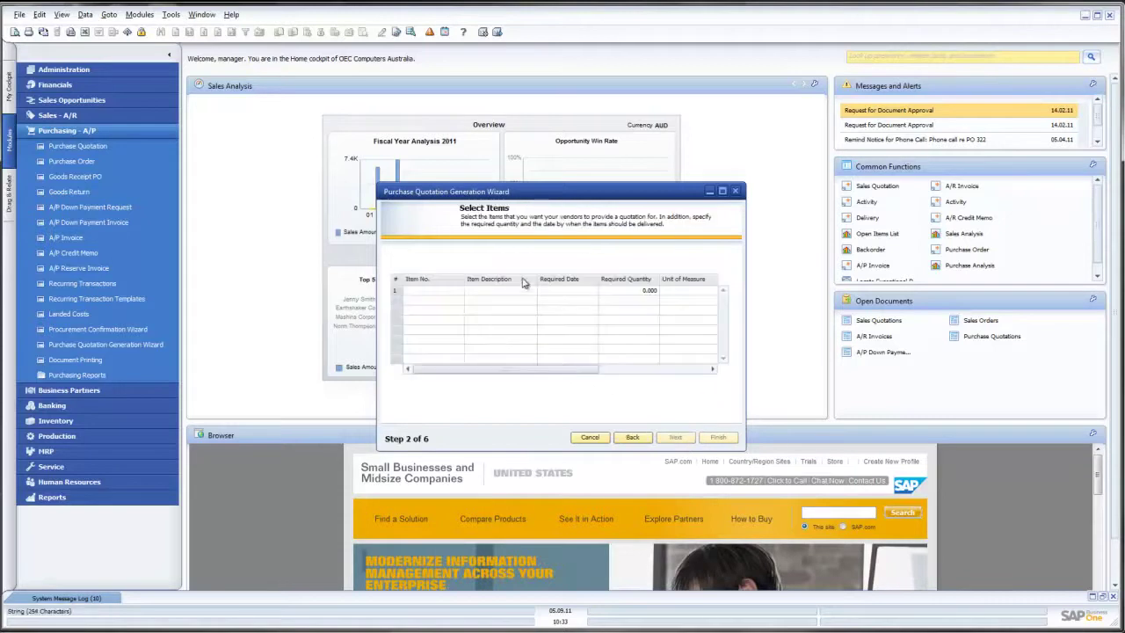
- Choose item C00001, Motherboard P4 Turbo, for the first row of the wizard's item selection
left_click(458, 293)
left_click(458, 294)
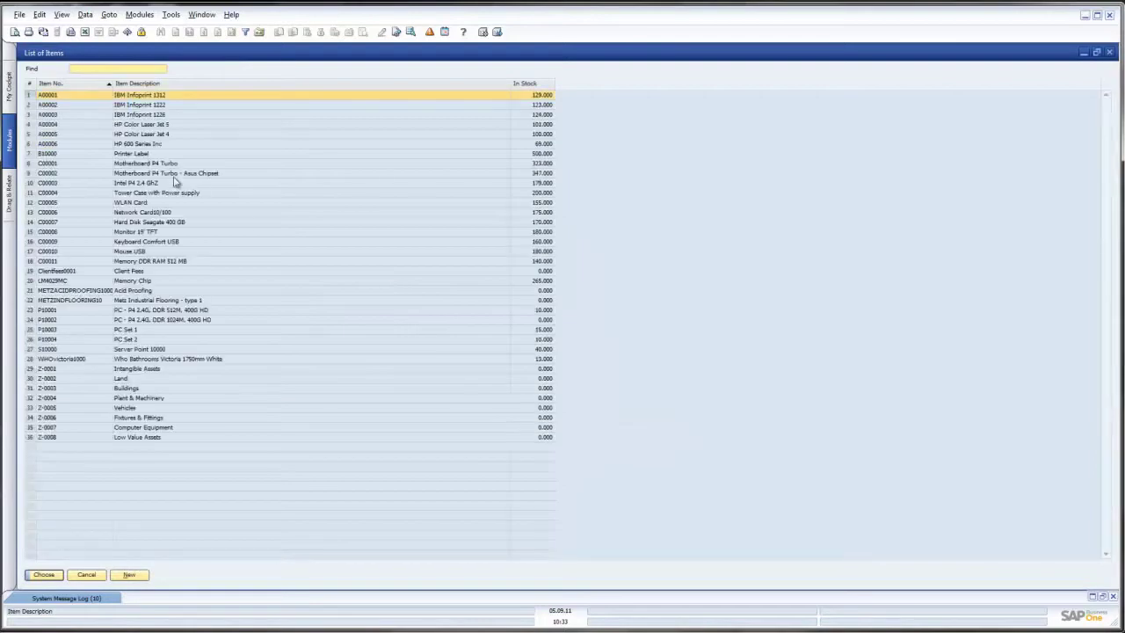
double_click(174, 164)
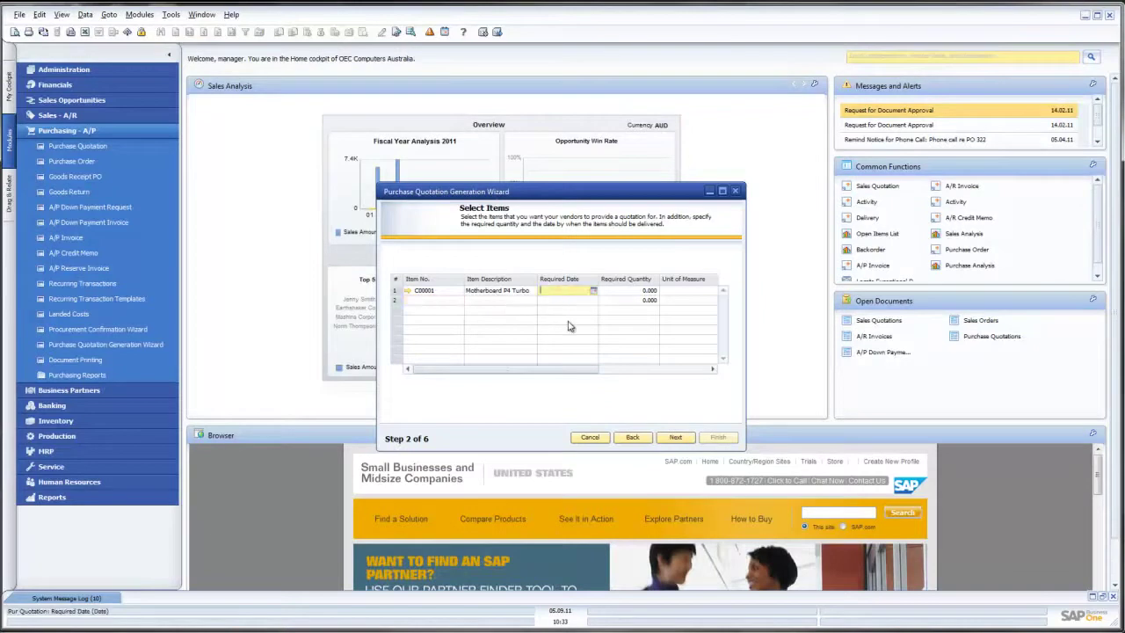
- Give the wizard's motherboard row a required date of 12.09.11 and a required quantity of 100
left_click(593, 291)
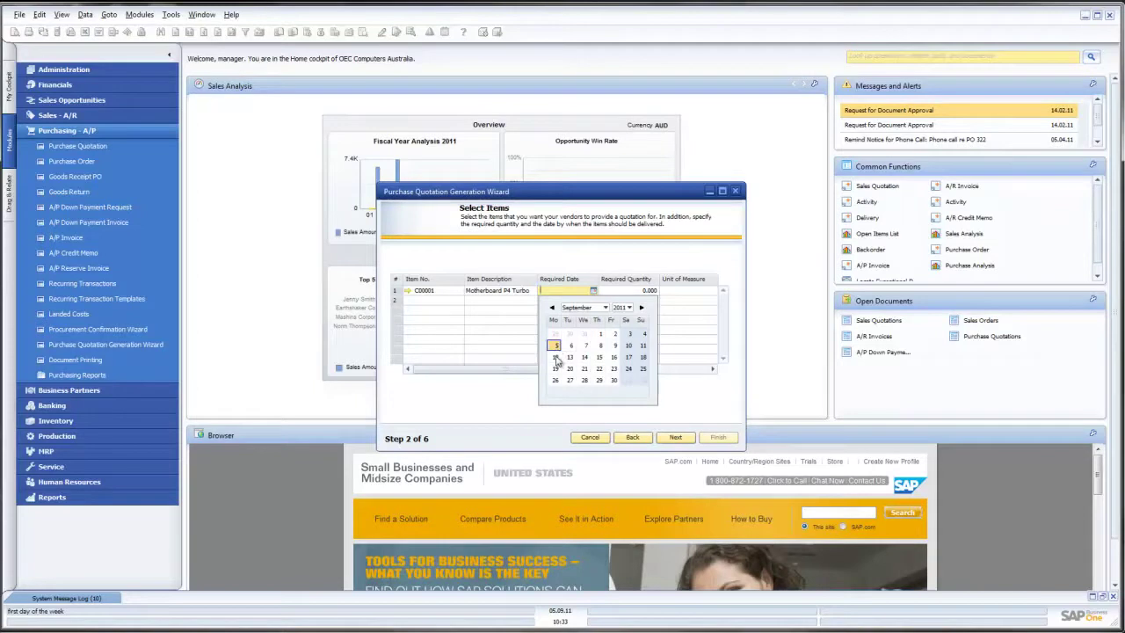
left_click(555, 356)
key("Tab")
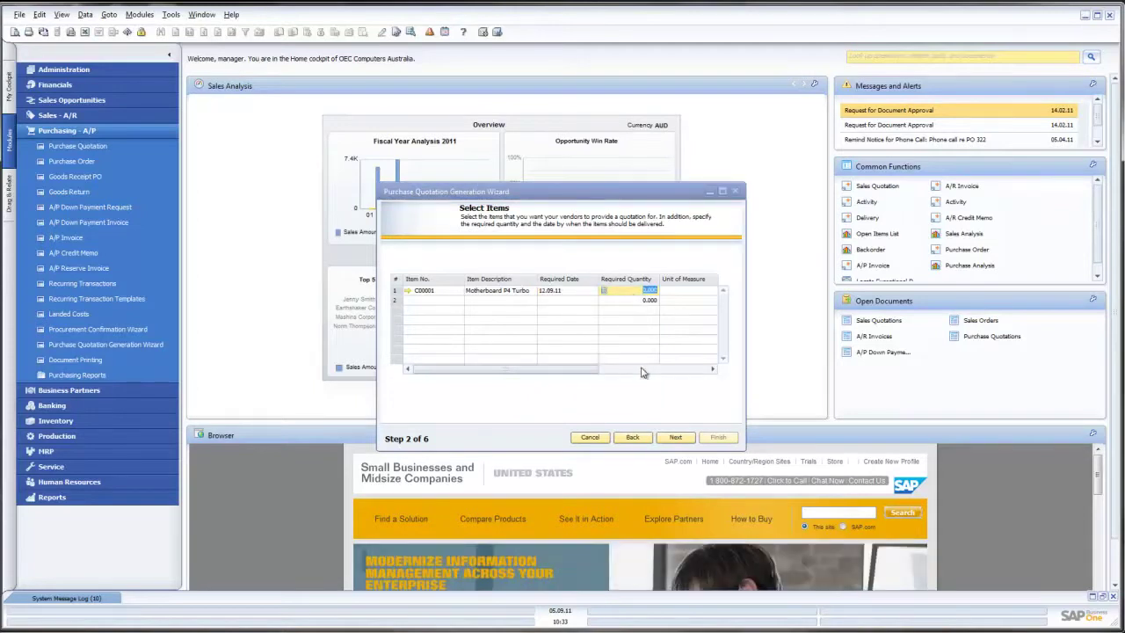
type("100")
key("Tab")
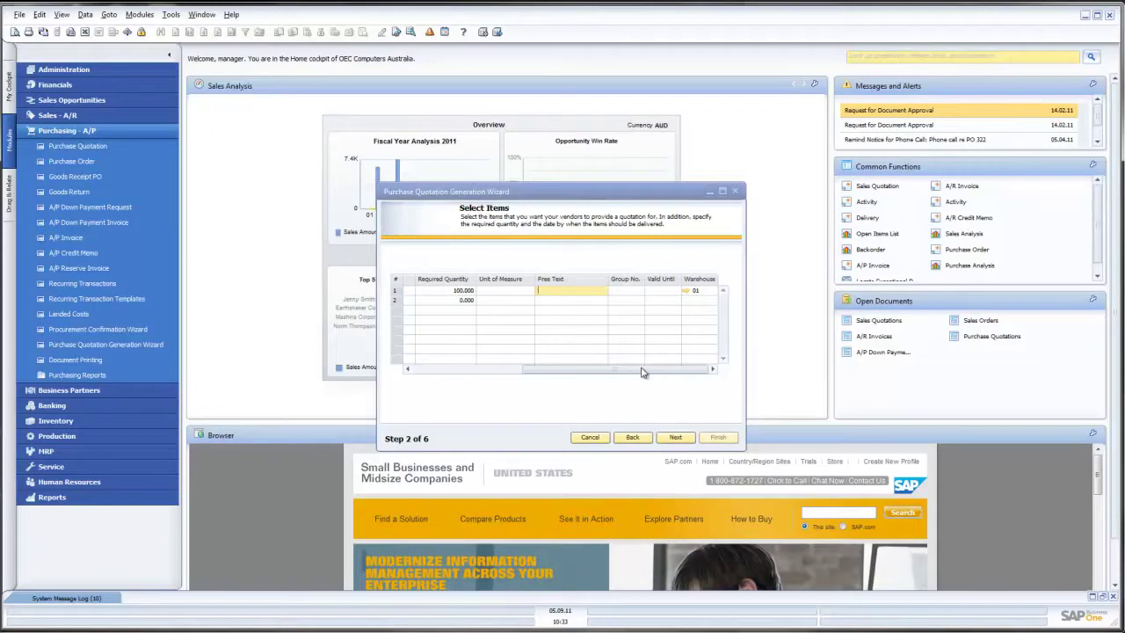
- Leave the row's free text and group number empty and set its valid-until date to 26.09.11
key("Tab")
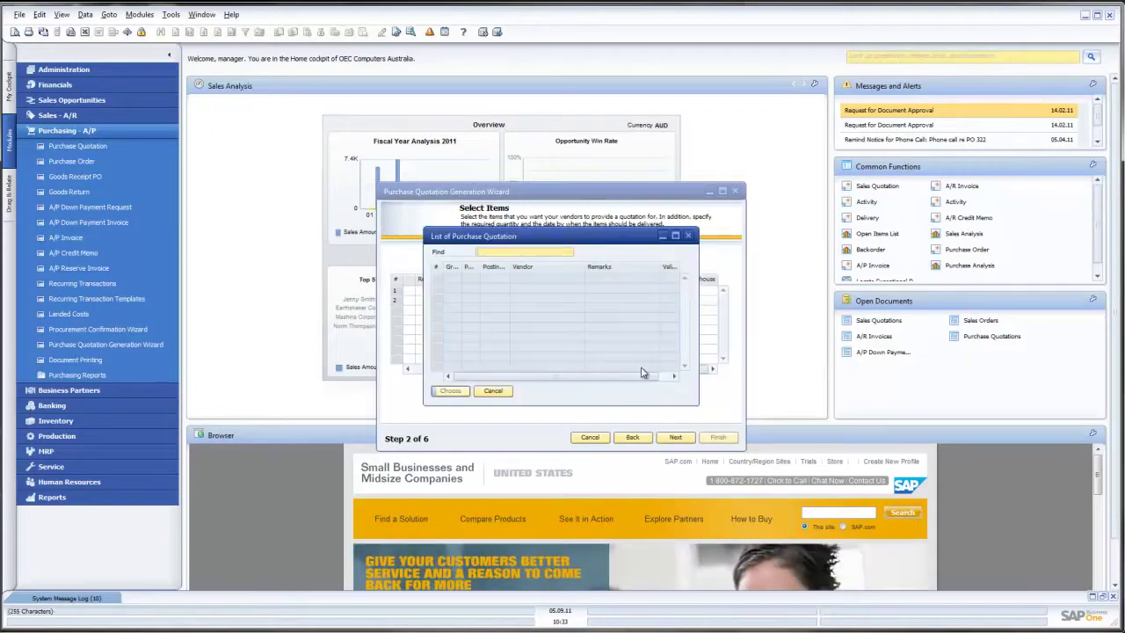
left_click(499, 391)
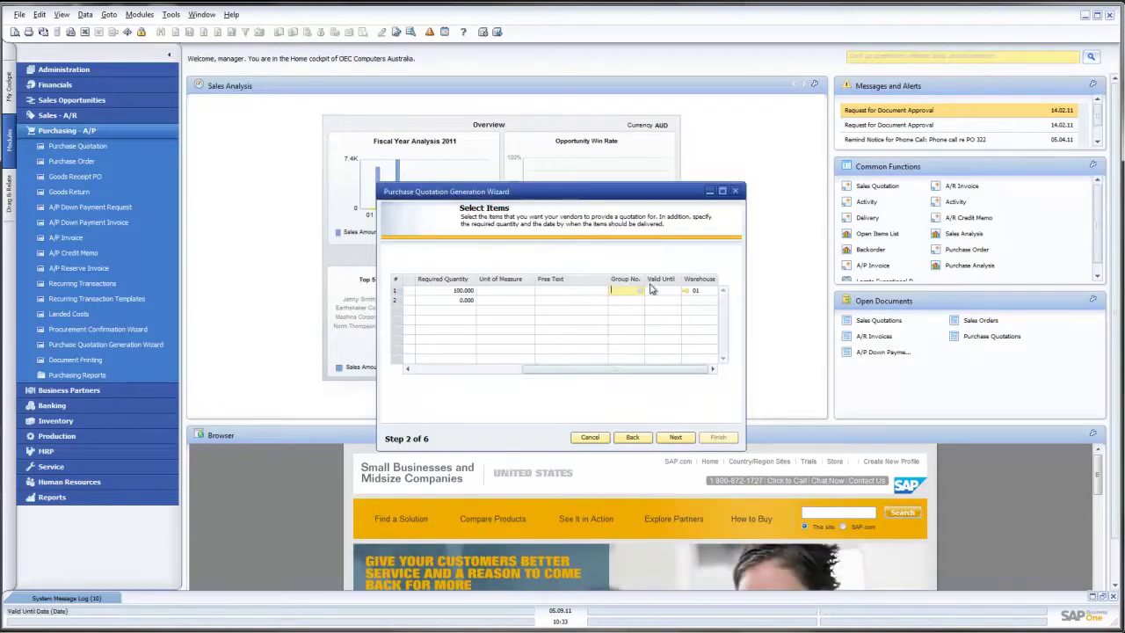
key("Tab")
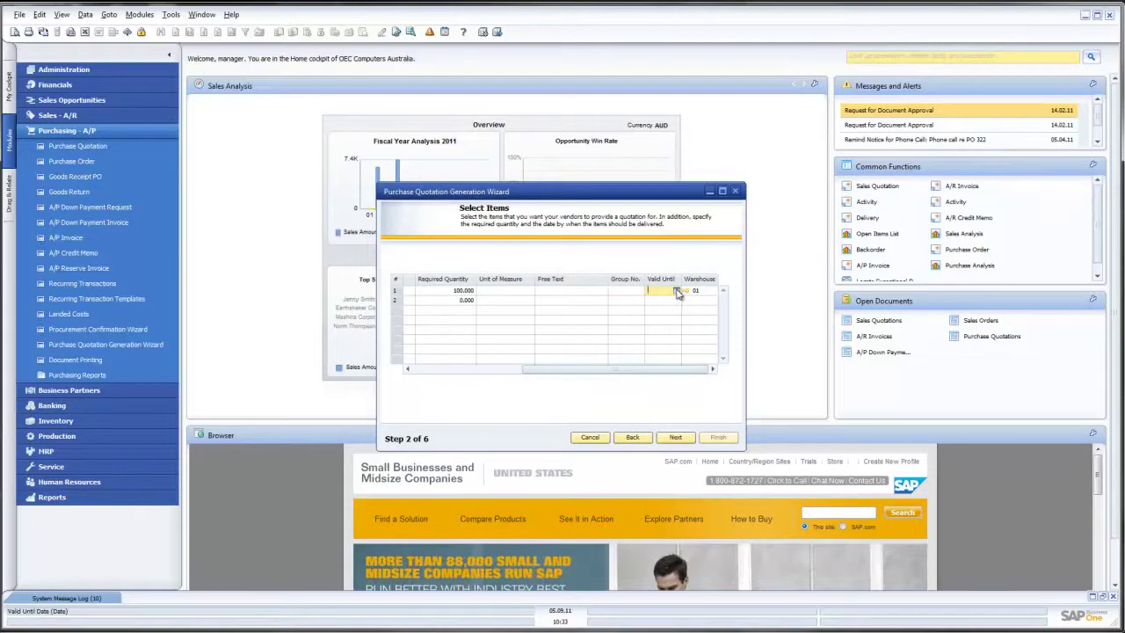
left_click(676, 293)
left_click(661, 379)
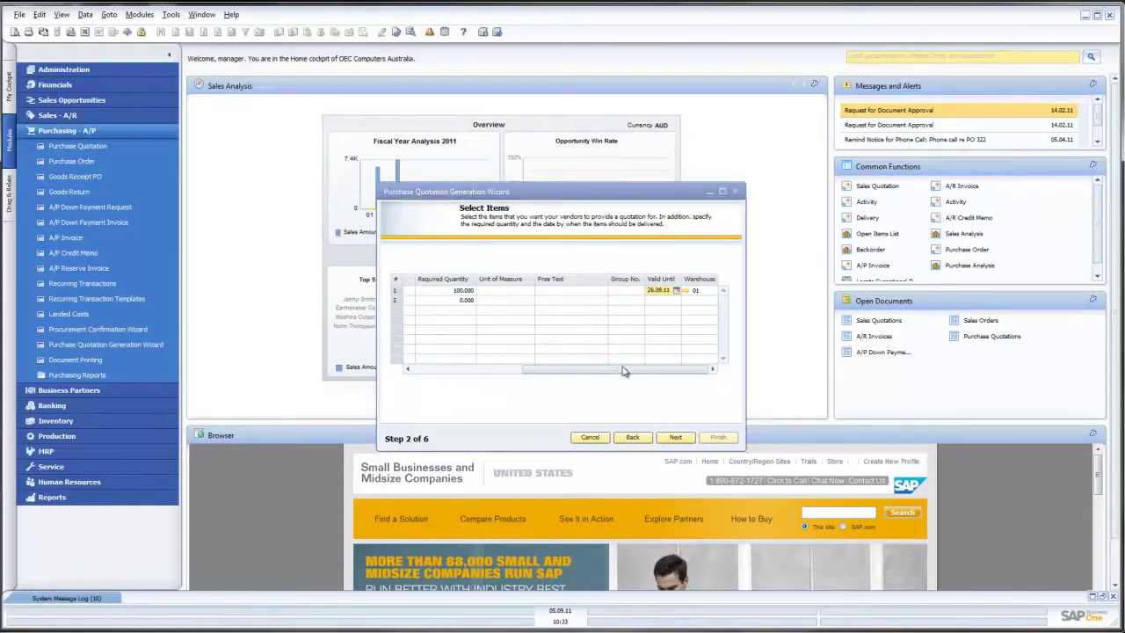
left_click_drag(623, 371, 511, 371)
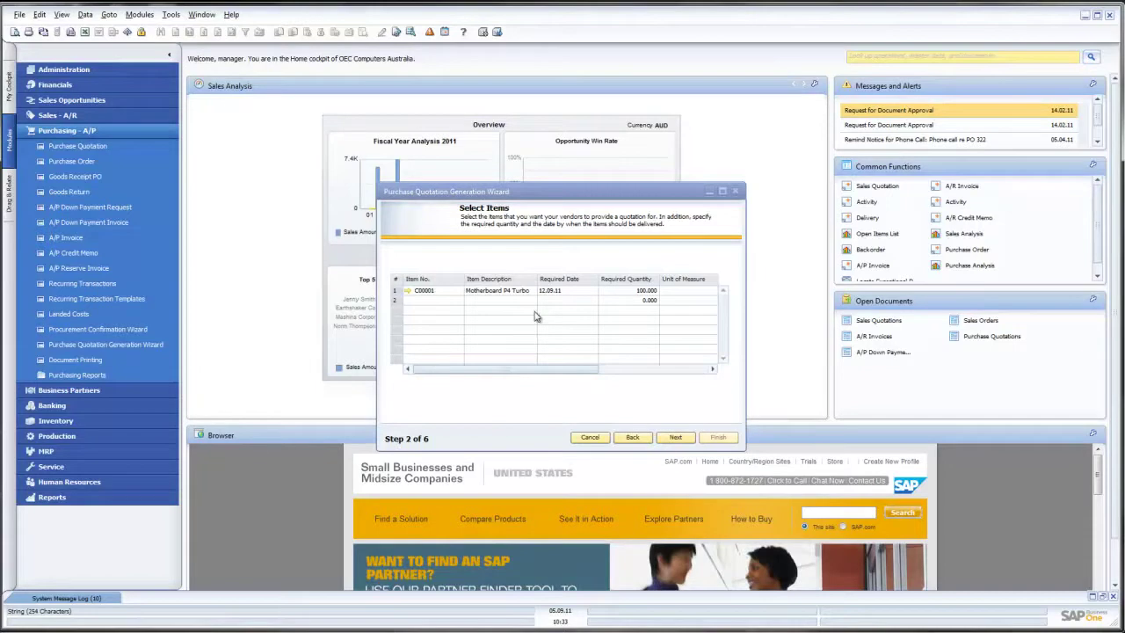
- Continue to the quotation line items, add a row beside the Far East Imports line, and assign it to vendor V20000, Lasercom
left_click(675, 437)
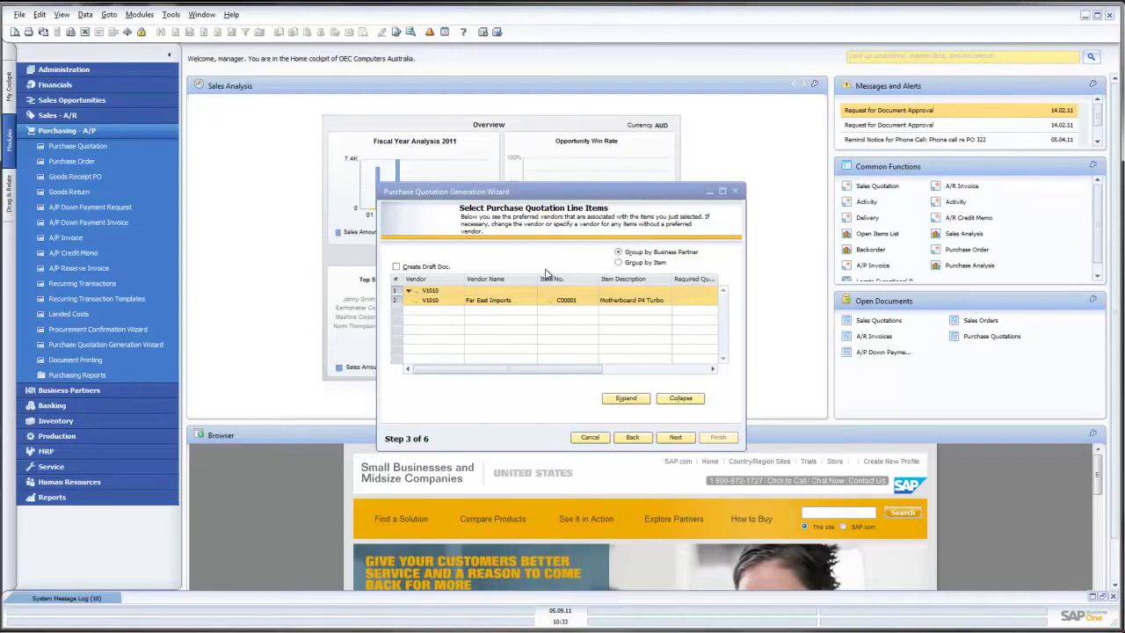
right_click(520, 300)
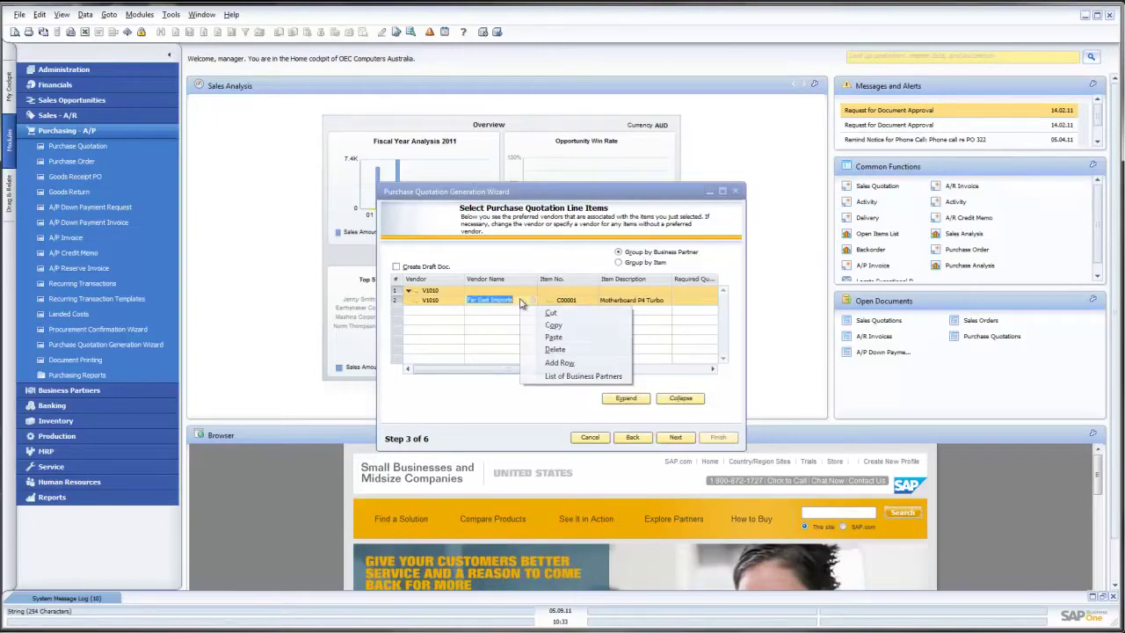
left_click(559, 362)
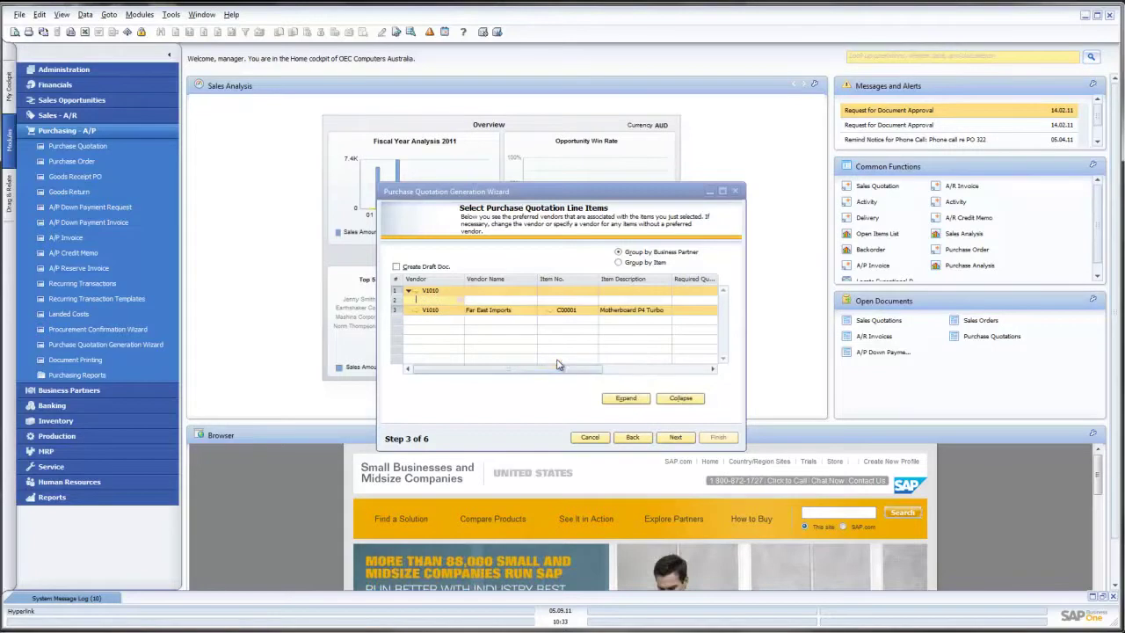
left_click(457, 301)
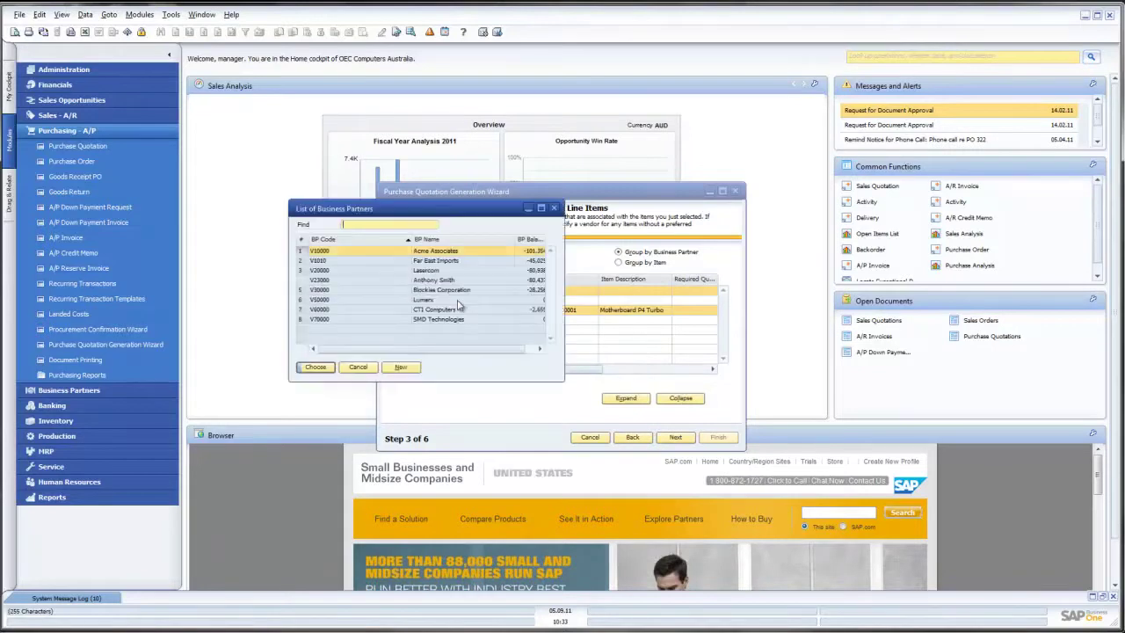
double_click(384, 271)
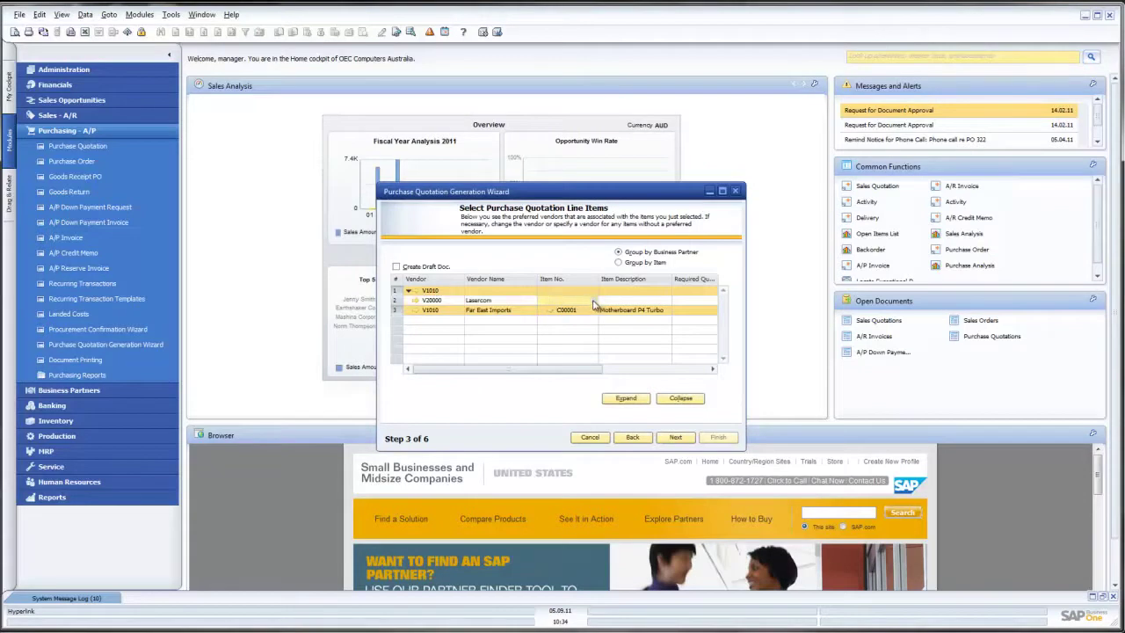
- Choose item C00001, Motherboard P4 Turbo, for the Lasercom row and set its required quantity to 100
left_click(595, 300)
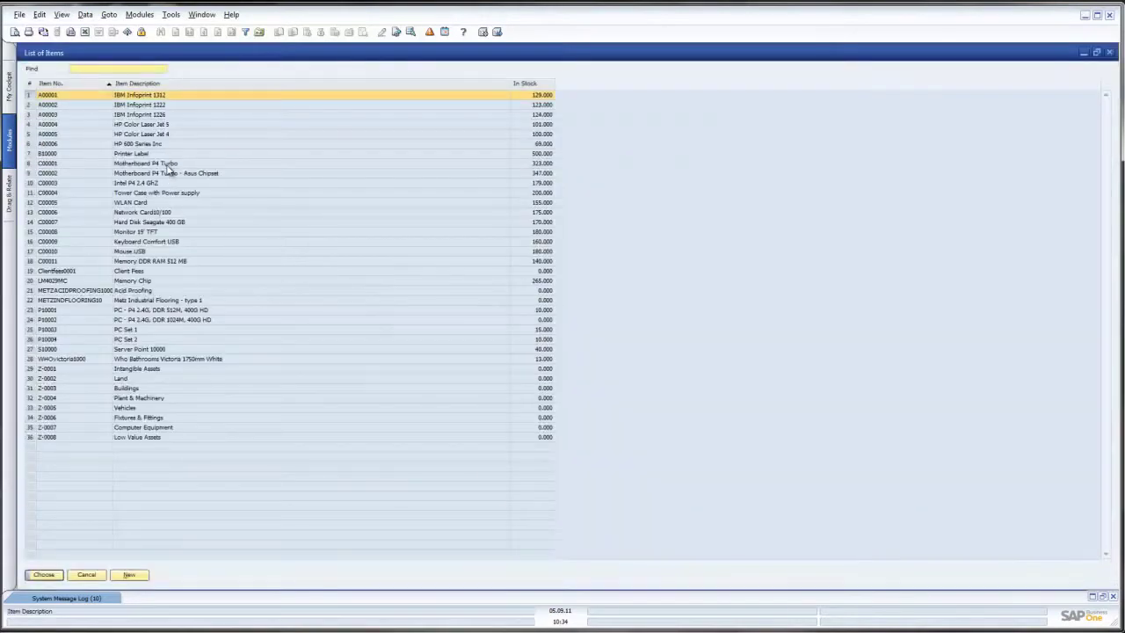
double_click(165, 164)
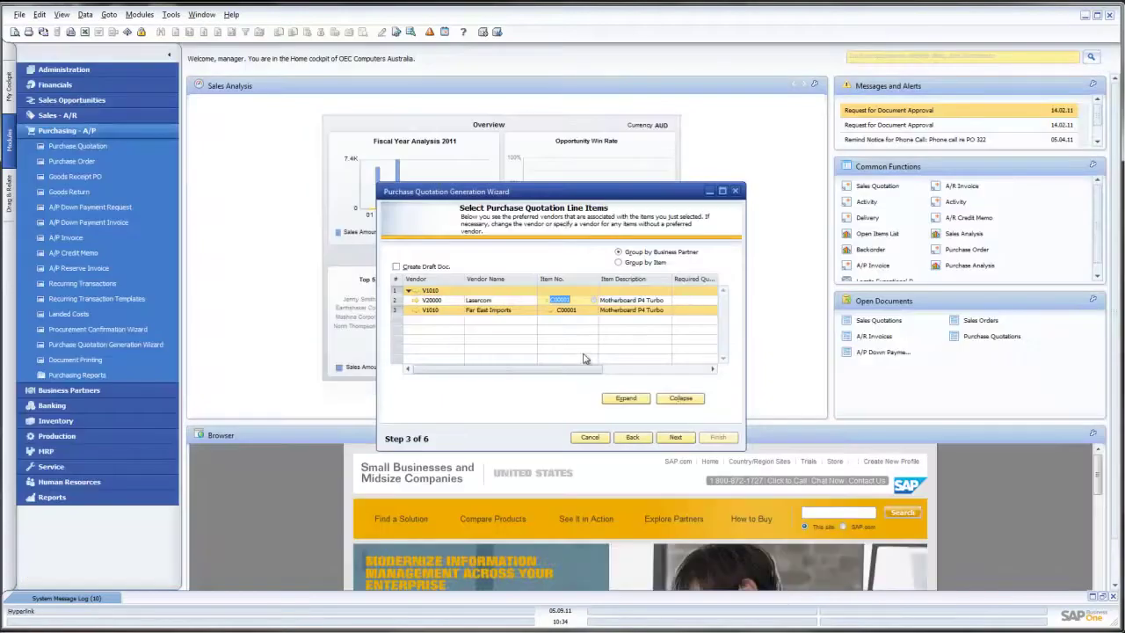
left_click_drag(586, 368, 631, 368)
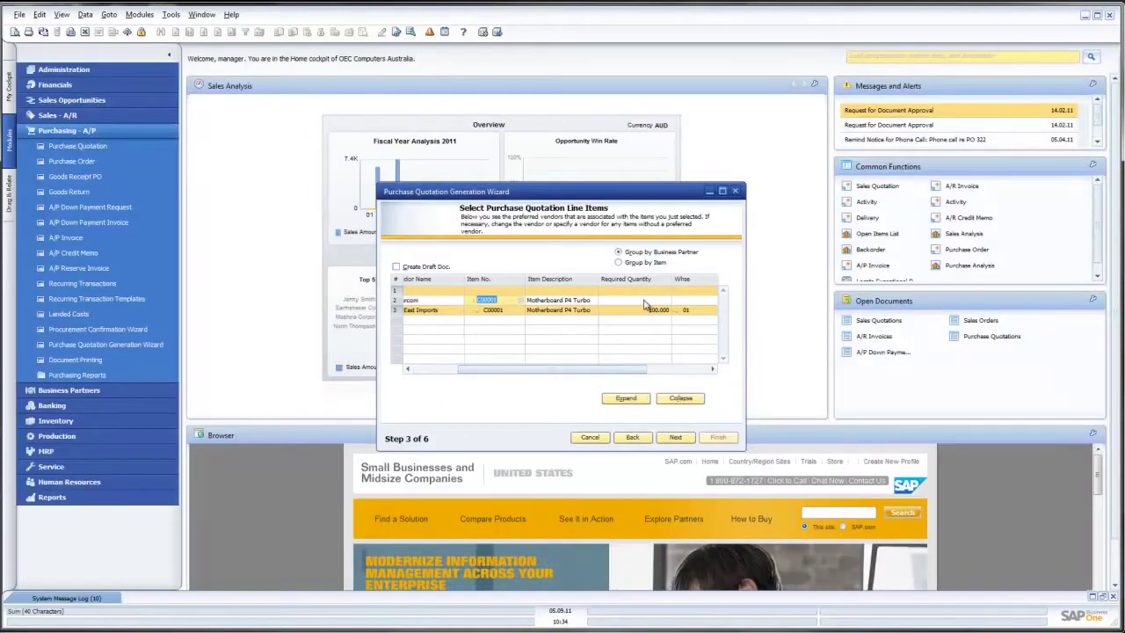
left_click(644, 305)
type("100")
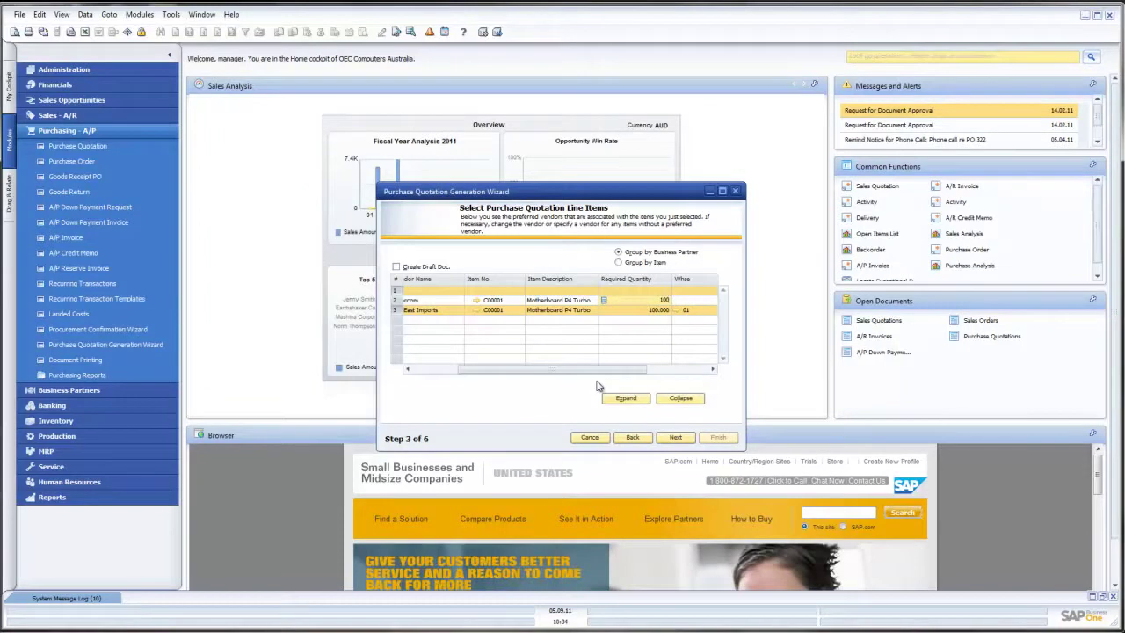
- Leave the Lasercom row's warehouse empty and set its required date to 12.09.11
key("Tab")
key("Tab")
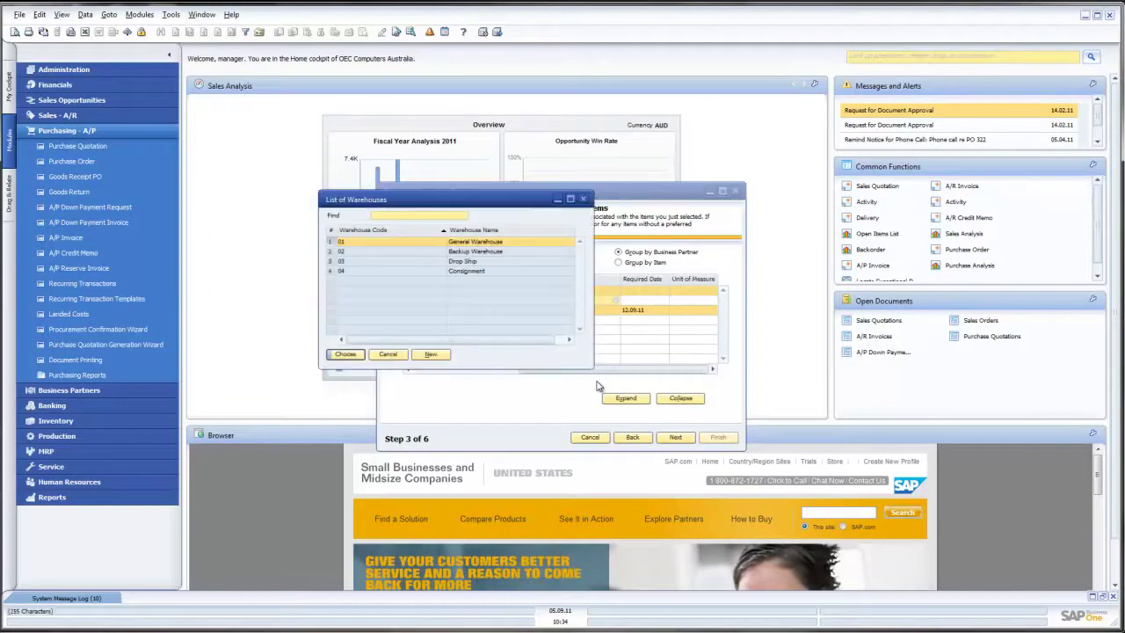
left_click(388, 354)
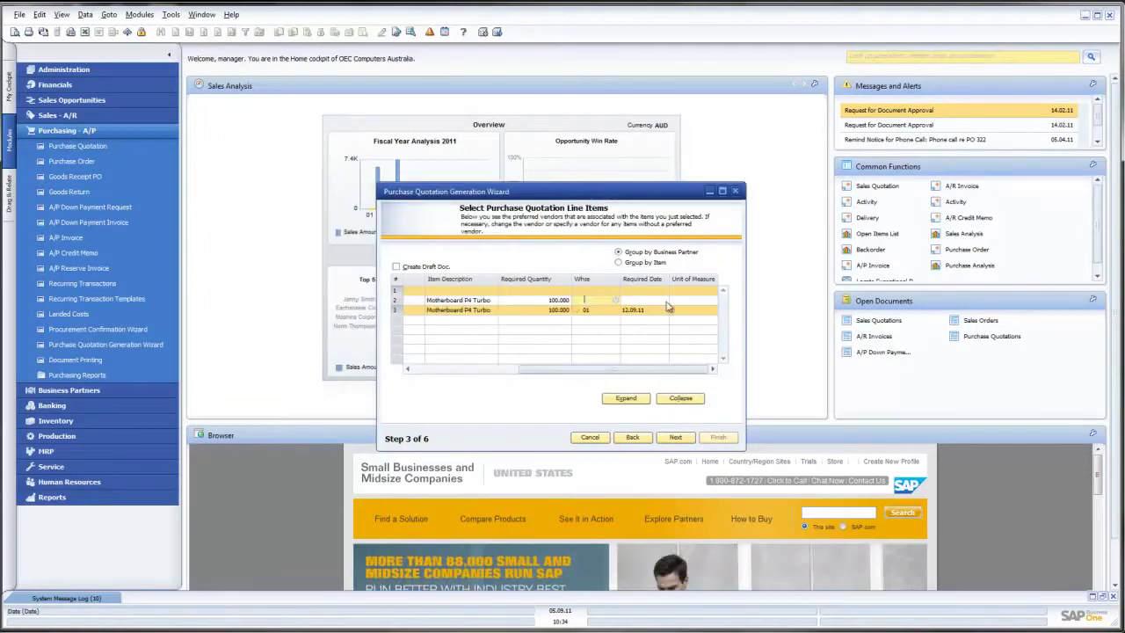
left_click(655, 300)
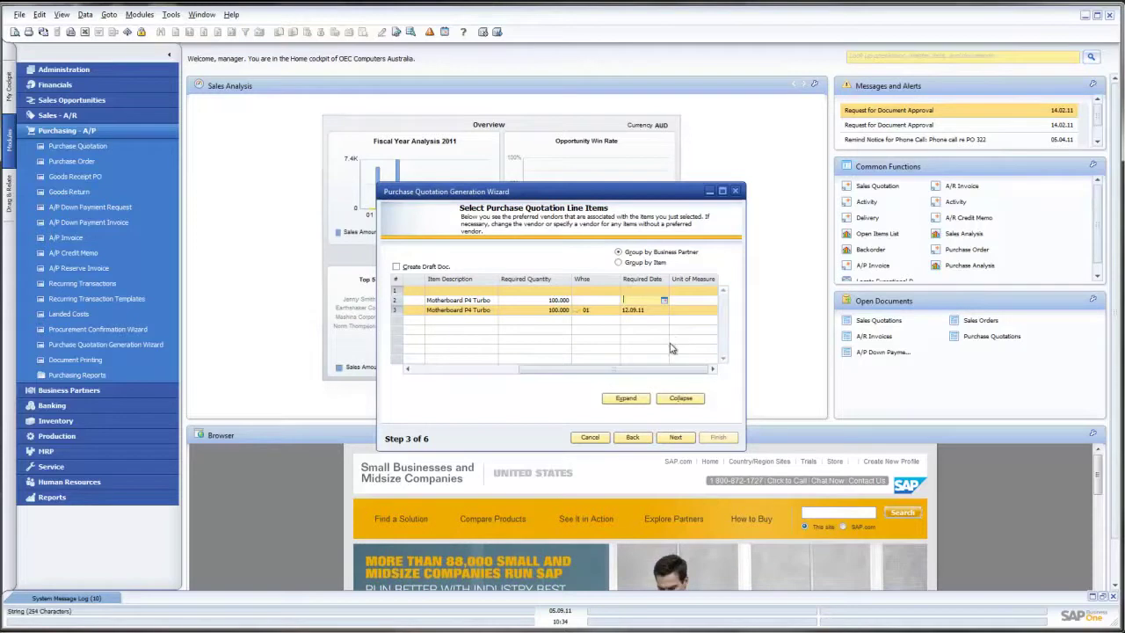
type("12.09")
key("Tab")
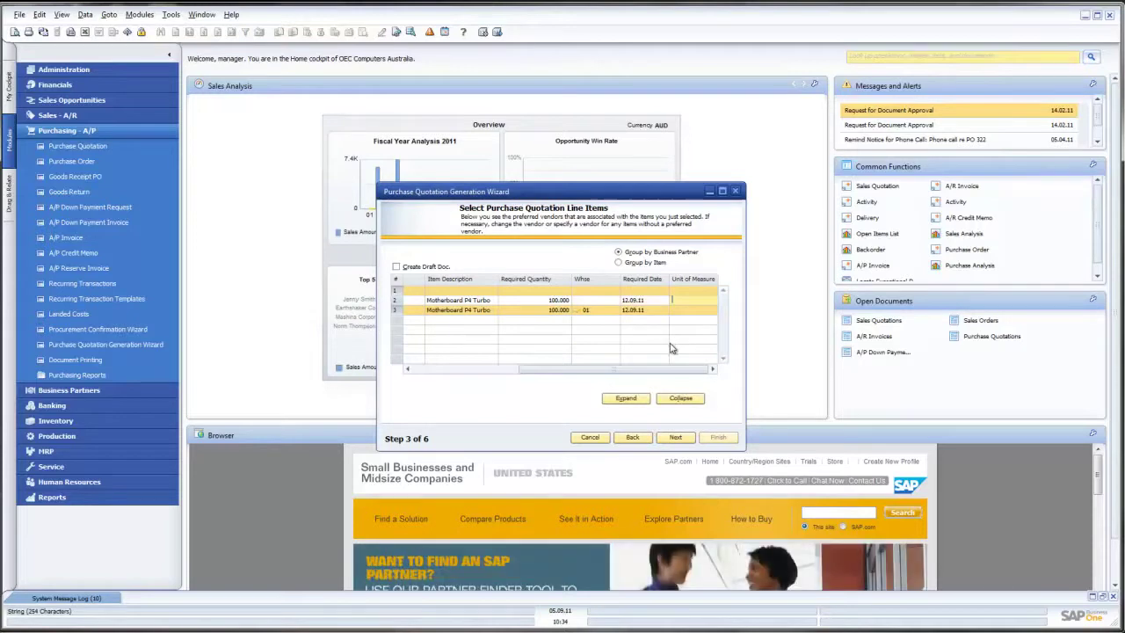
left_click_drag(655, 370, 439, 370)
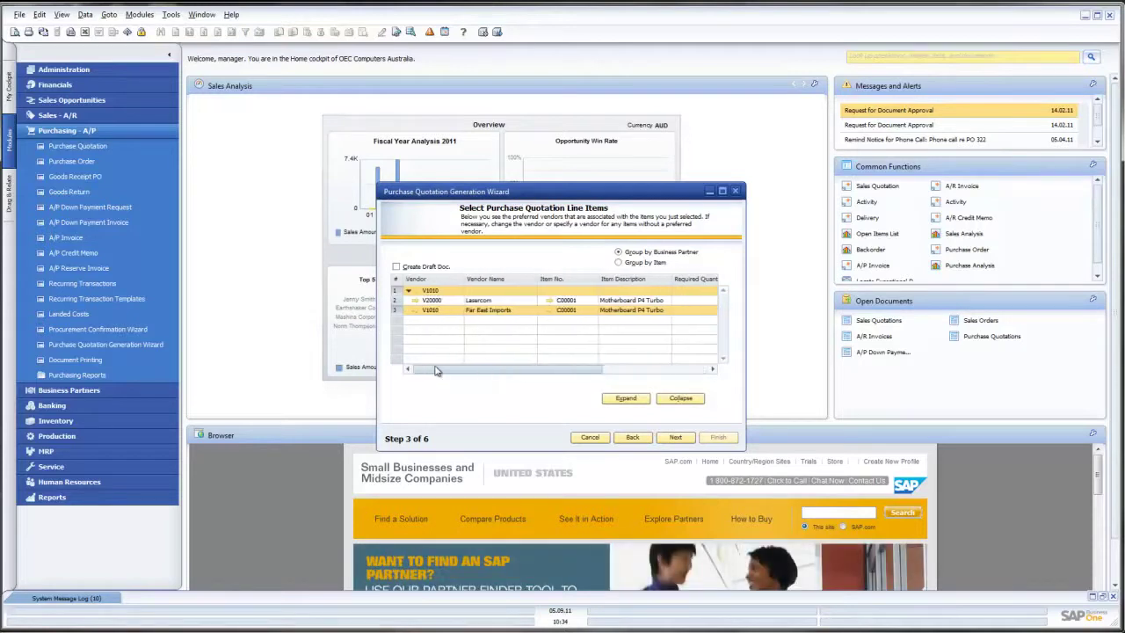
- Close the Purchase Quotation Generation Wizard and open the selection criteria of the Purchase Quotation Comparison Report
left_click(735, 191)
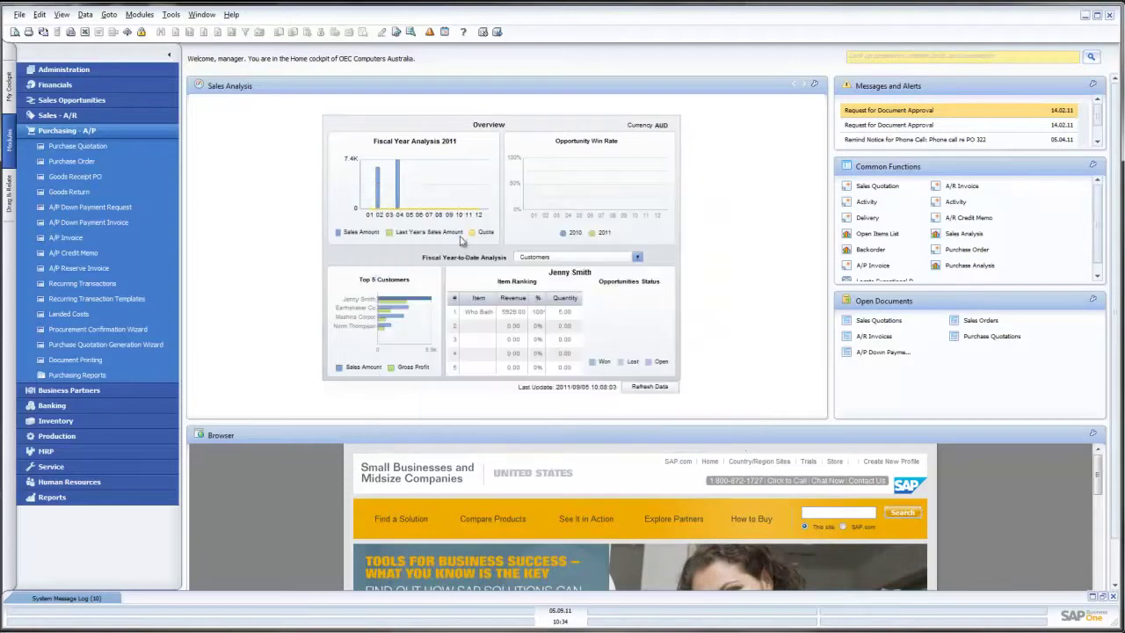
left_click(122, 376)
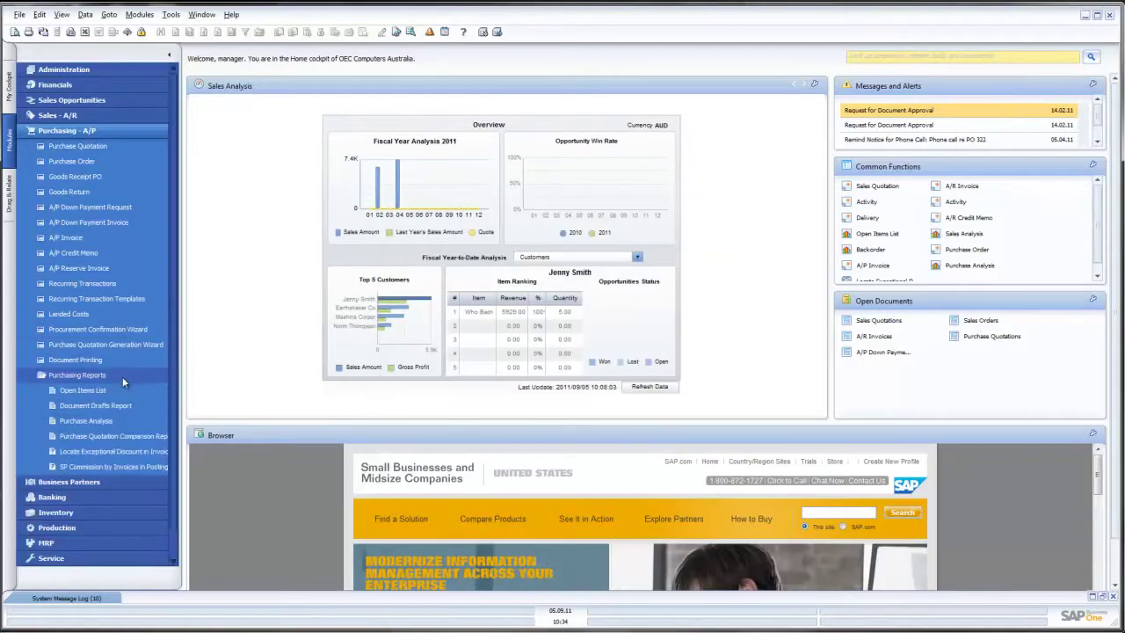
left_click(120, 434)
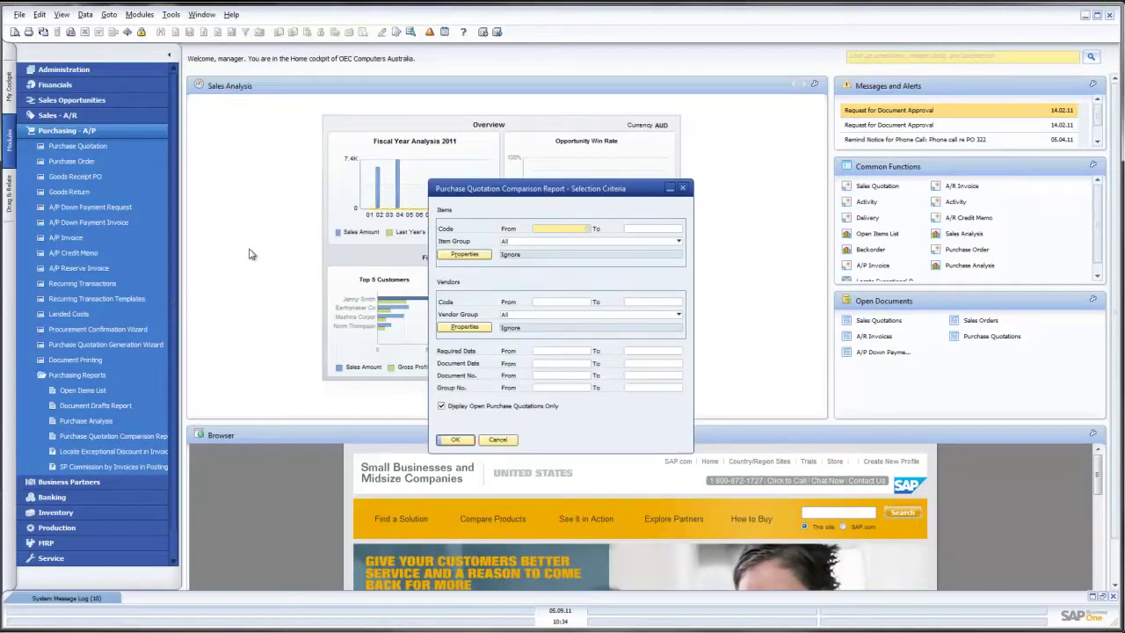